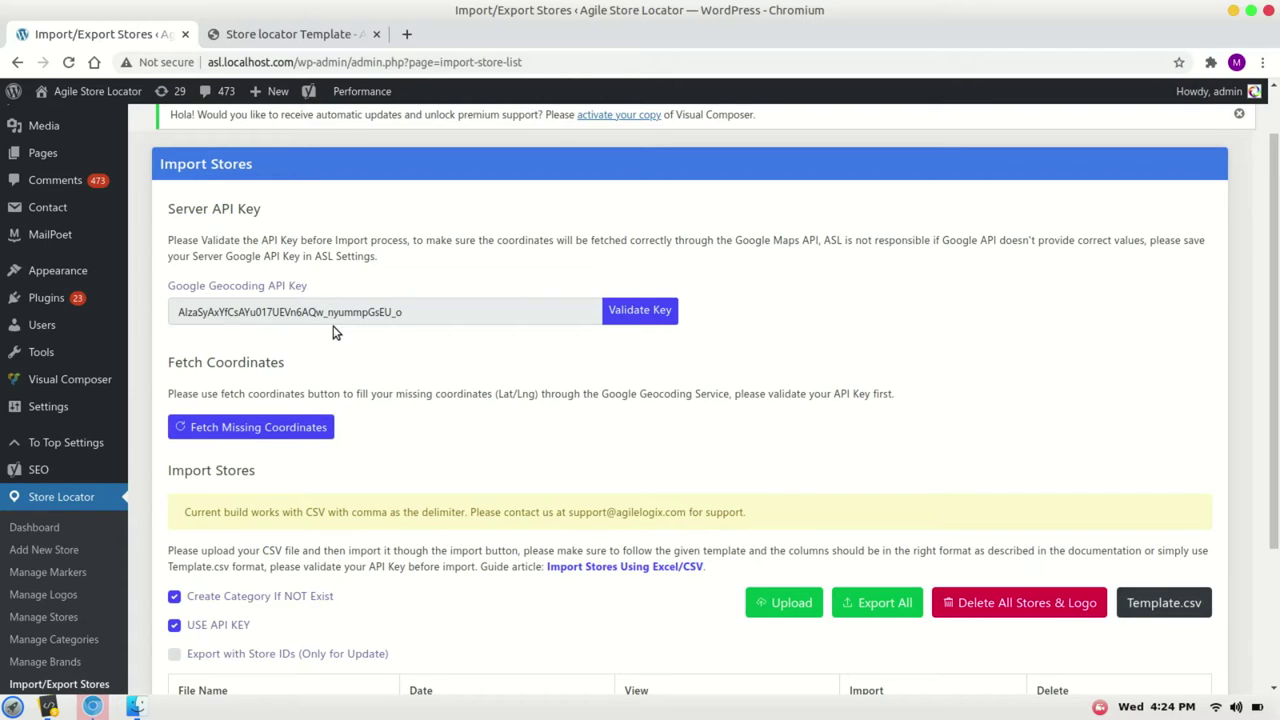
Open 1- demo-import.csv from the CSV Files folder in LibreOffice Calc with the default text import settings and view its store rows
{"action": "key", "text": "alt+Tab"}
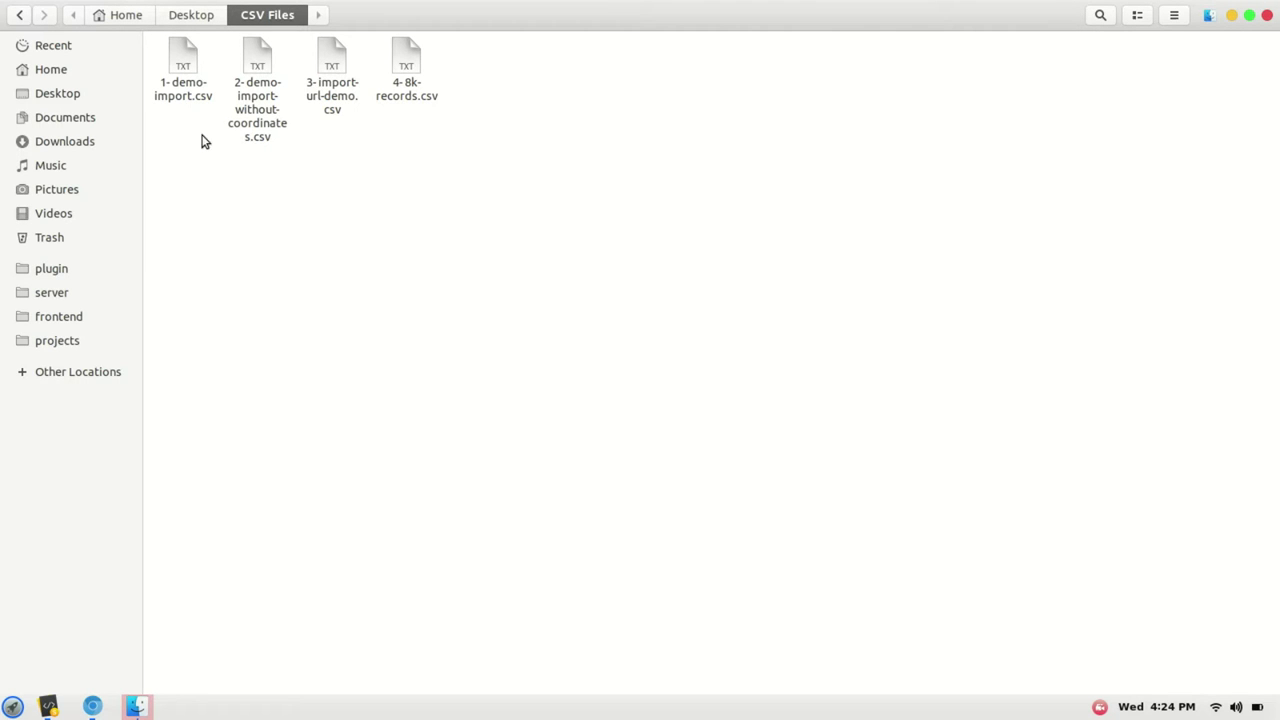
{"action": "left_click", "coordinate": [183, 105]}
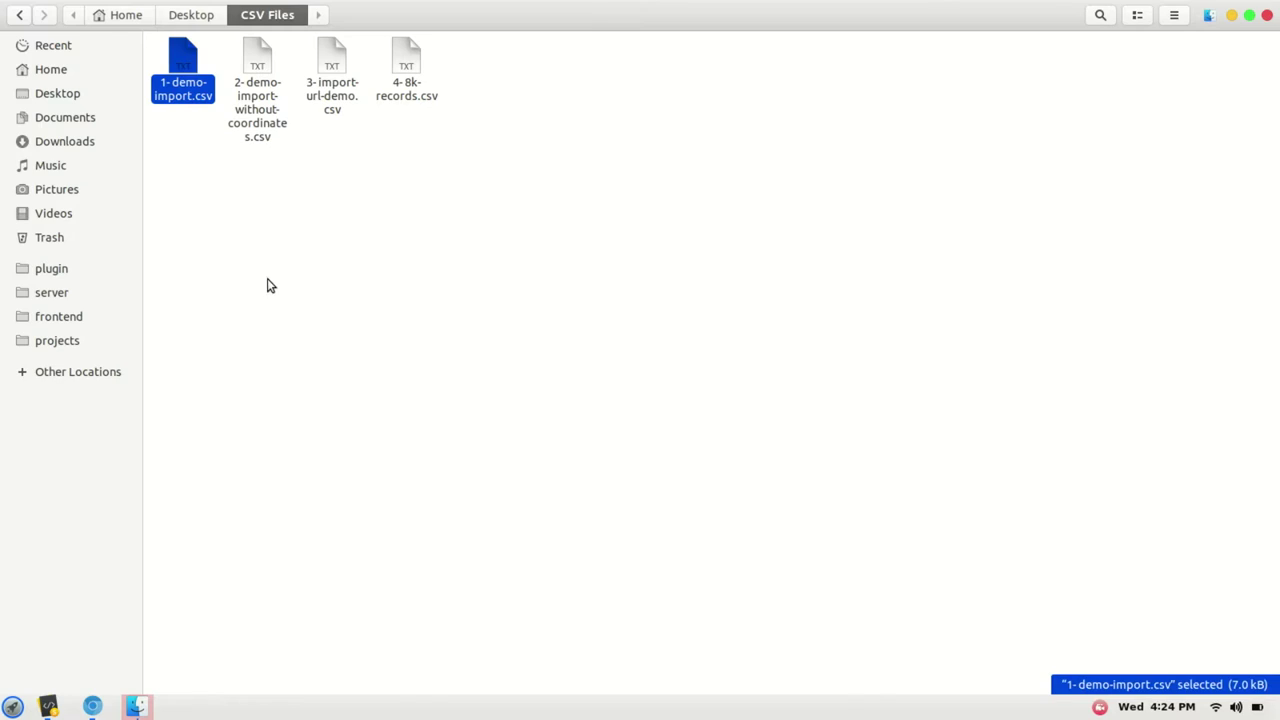
{"action": "key", "text": "alt+Tab"}
{"action": "scroll", "coordinate": [375, 497], "scroll_direction": "down", "scroll_amount": 3}
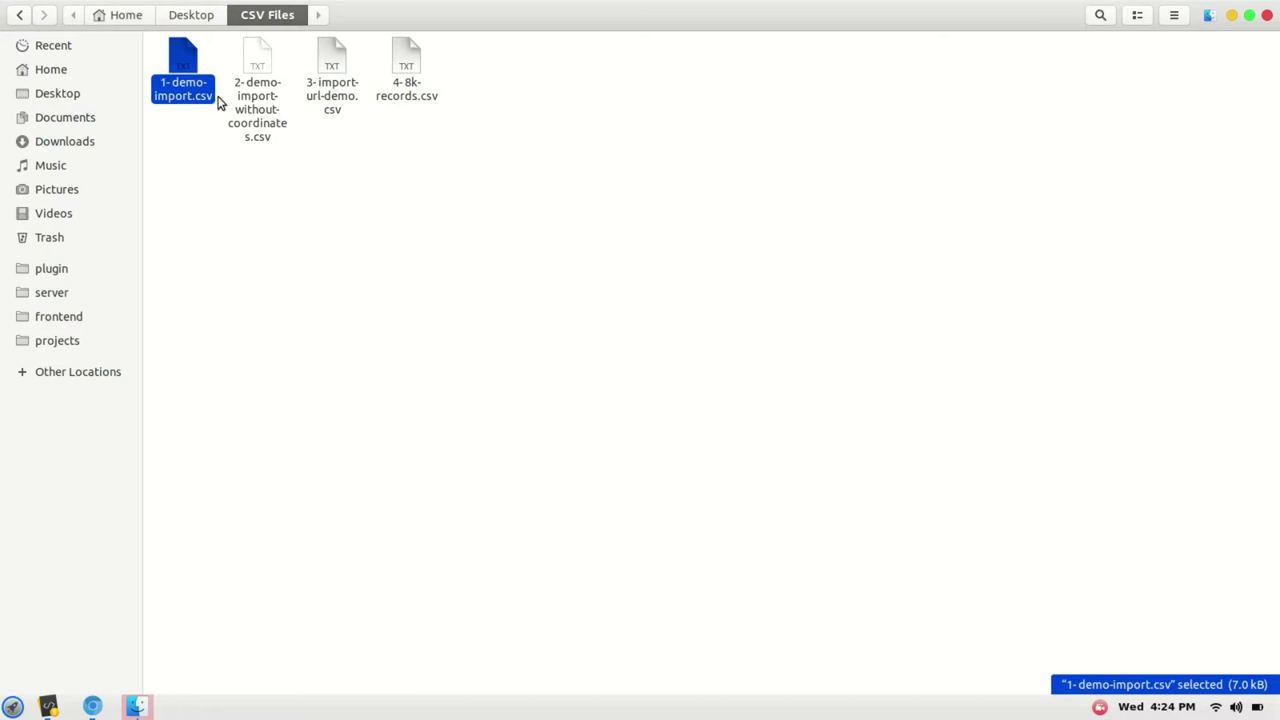
{"action": "double_click", "coordinate": [193, 78]}
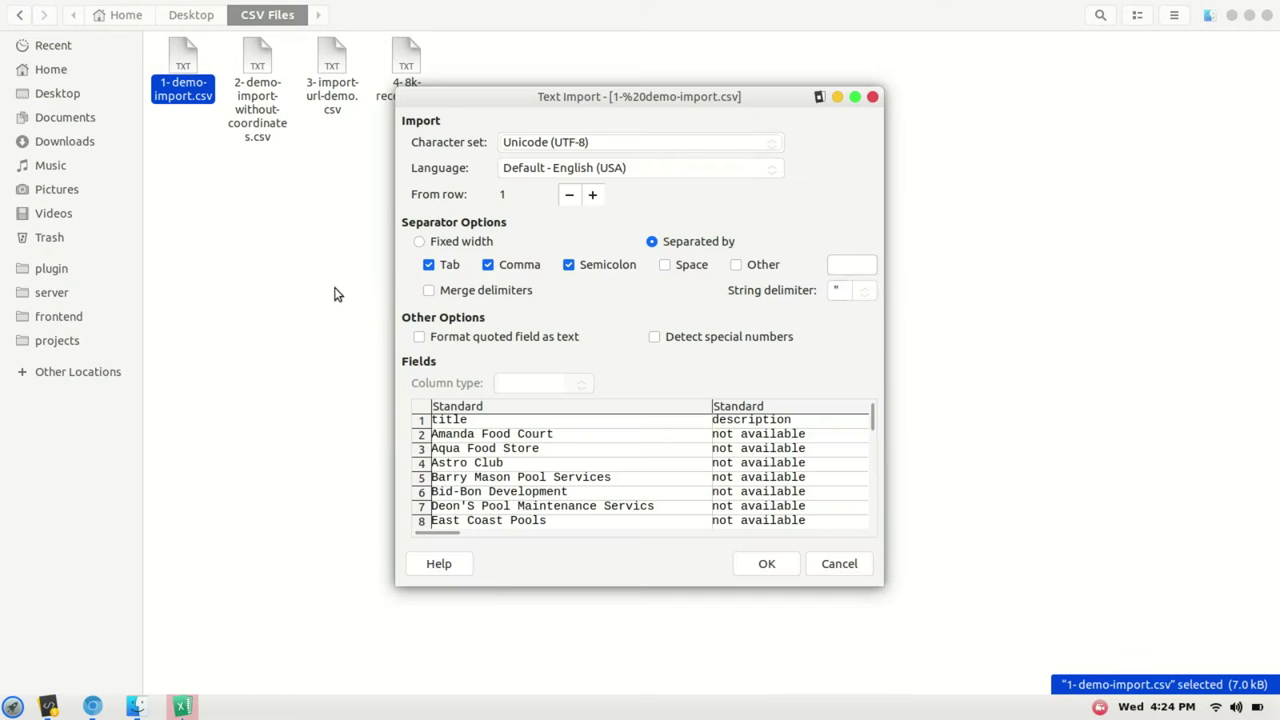
{"action": "left_click", "coordinate": [758, 570]}
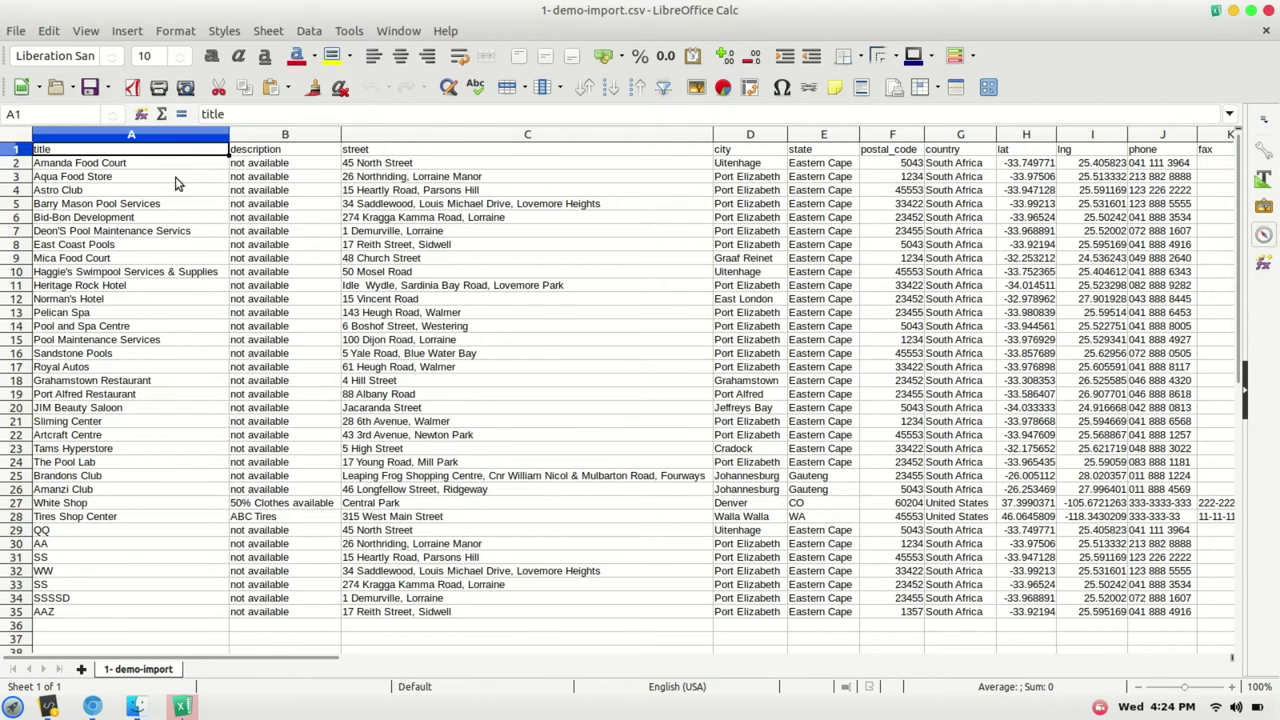
{"action": "left_click", "coordinate": [167, 180]}
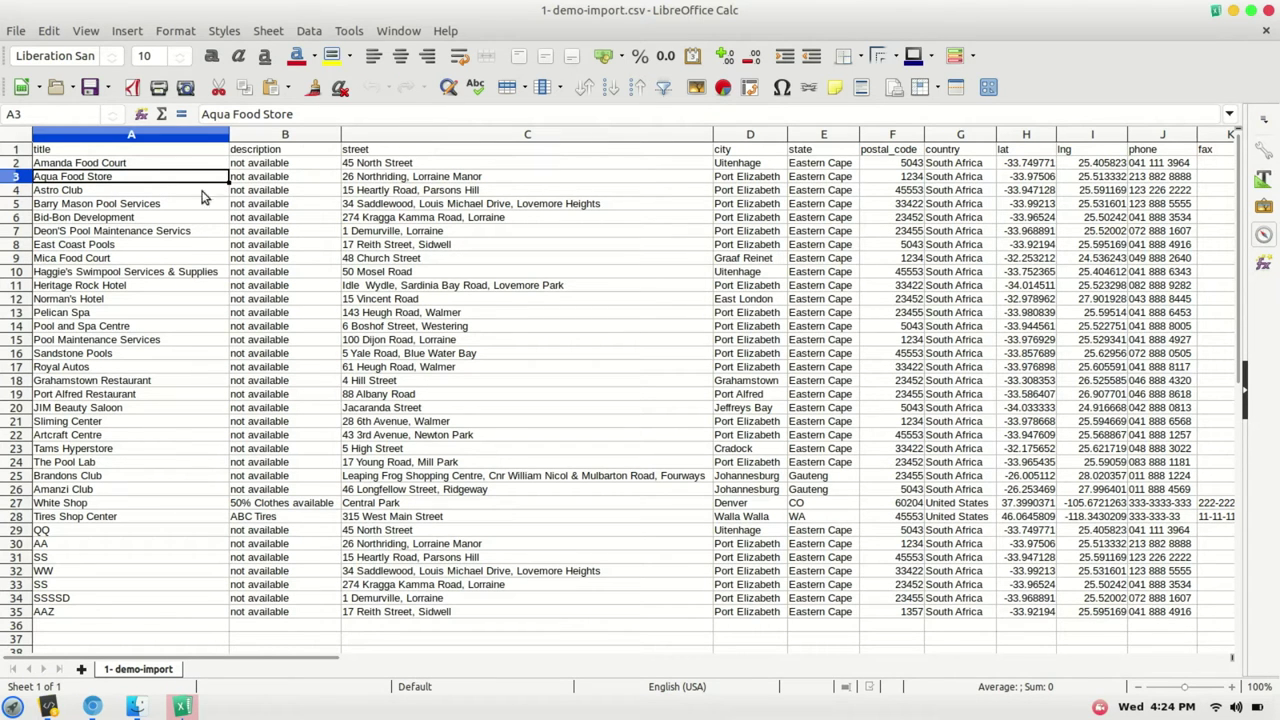
Try changing the header in cell A1 to Title and undo the edit
{"action": "key", "text": "ctrl+Home"}
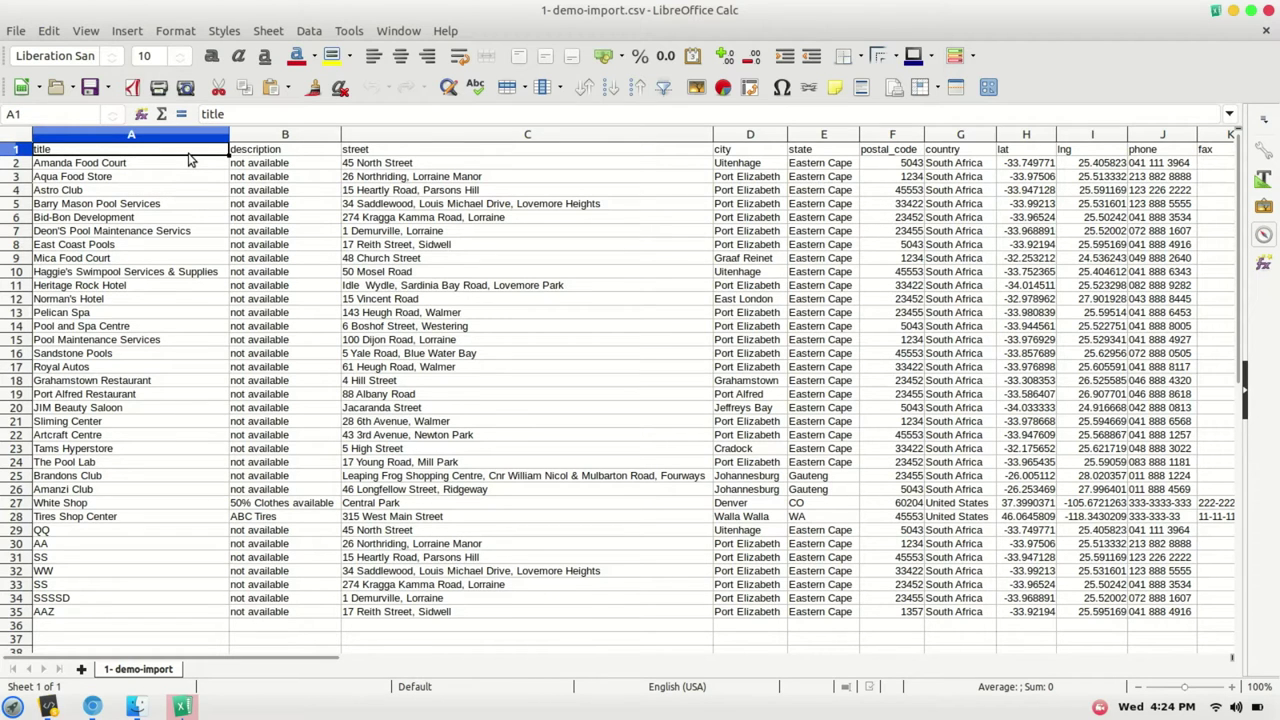
{"action": "key", "text": "Right"}
{"action": "key", "text": "Left"}
{"action": "type", "text": "Title"}
{"action": "key", "text": "Return"}
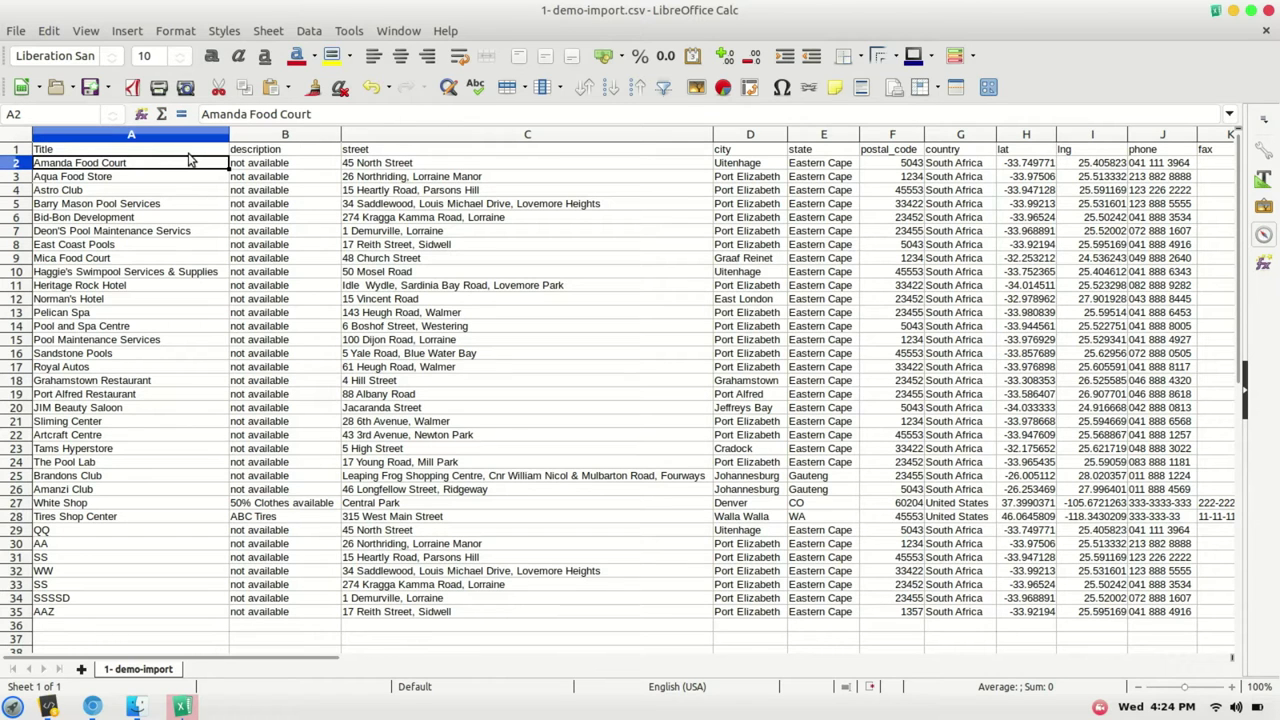
{"action": "key", "text": "ctrl+z"}
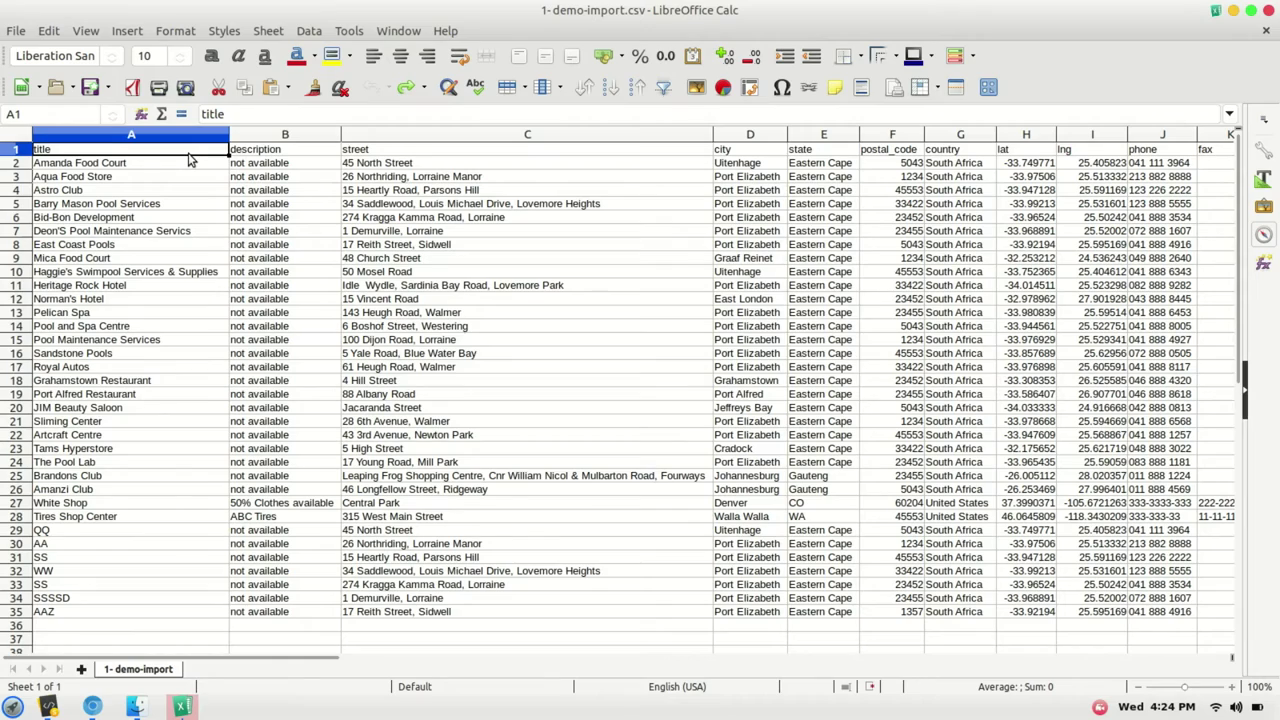
Close the spreadsheet without saving and upload 1- demo-import.csv on the Import Stores page in the browser
{"action": "key", "text": "ctrl+w"}
{"action": "left_click", "coordinate": [643, 394]}
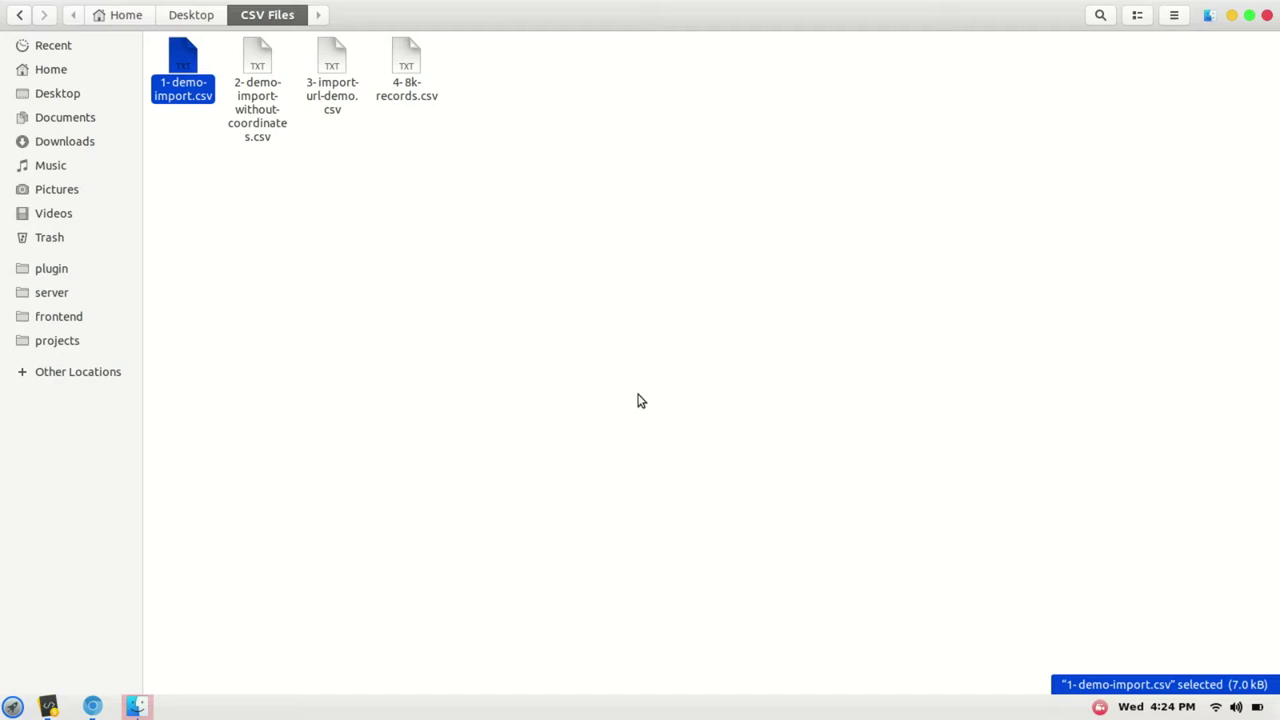
{"action": "key", "text": "alt+Tab"}
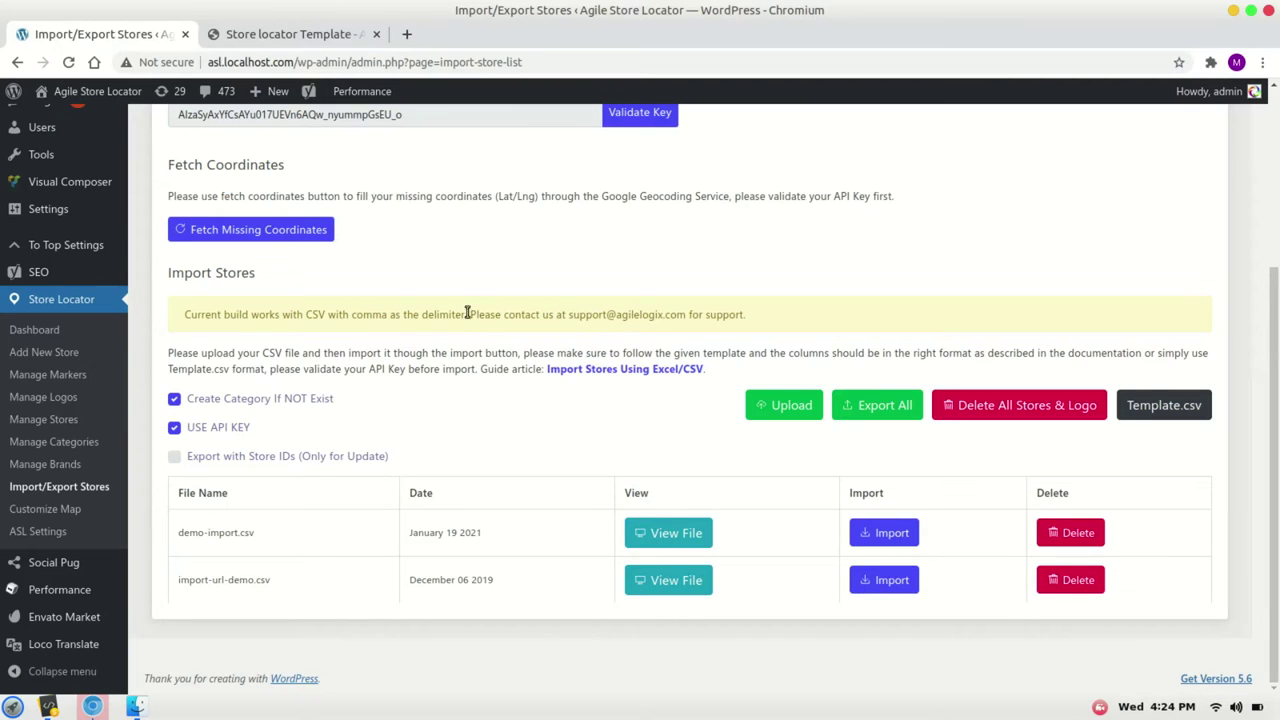
{"action": "left_click", "coordinate": [766, 404]}
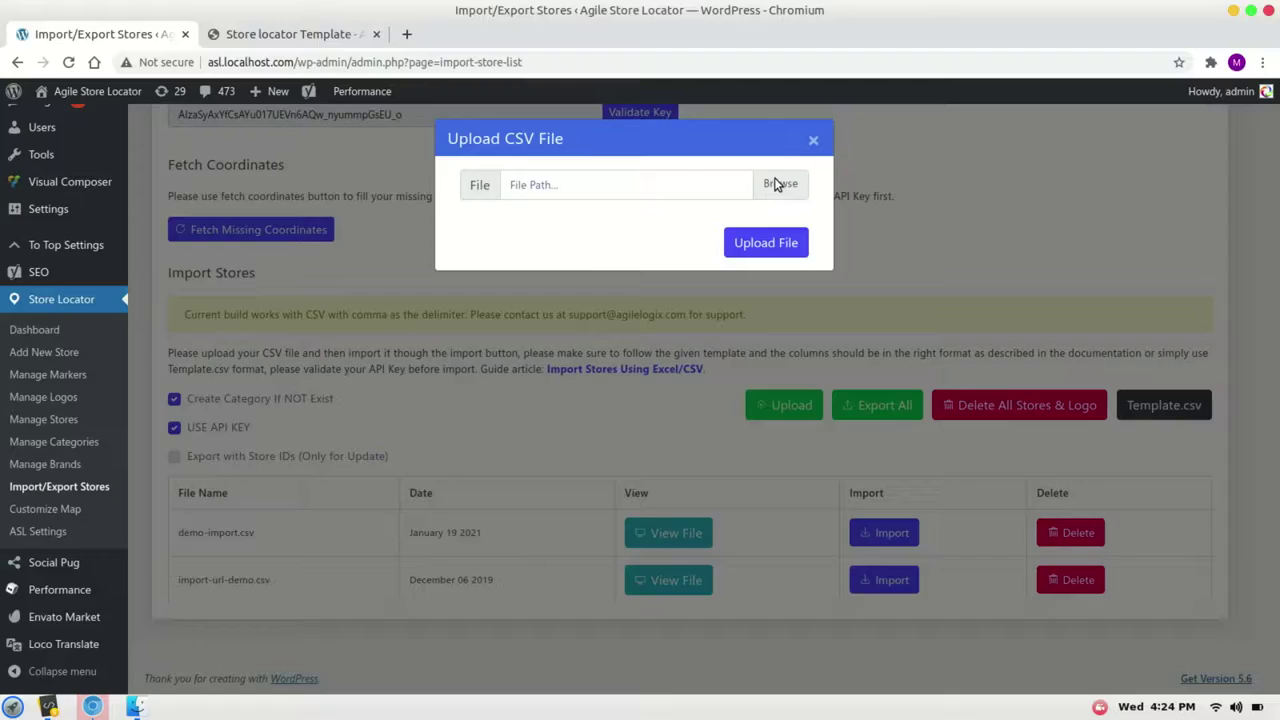
{"action": "left_click", "coordinate": [776, 184]}
{"action": "double_click", "coordinate": [367, 223]}
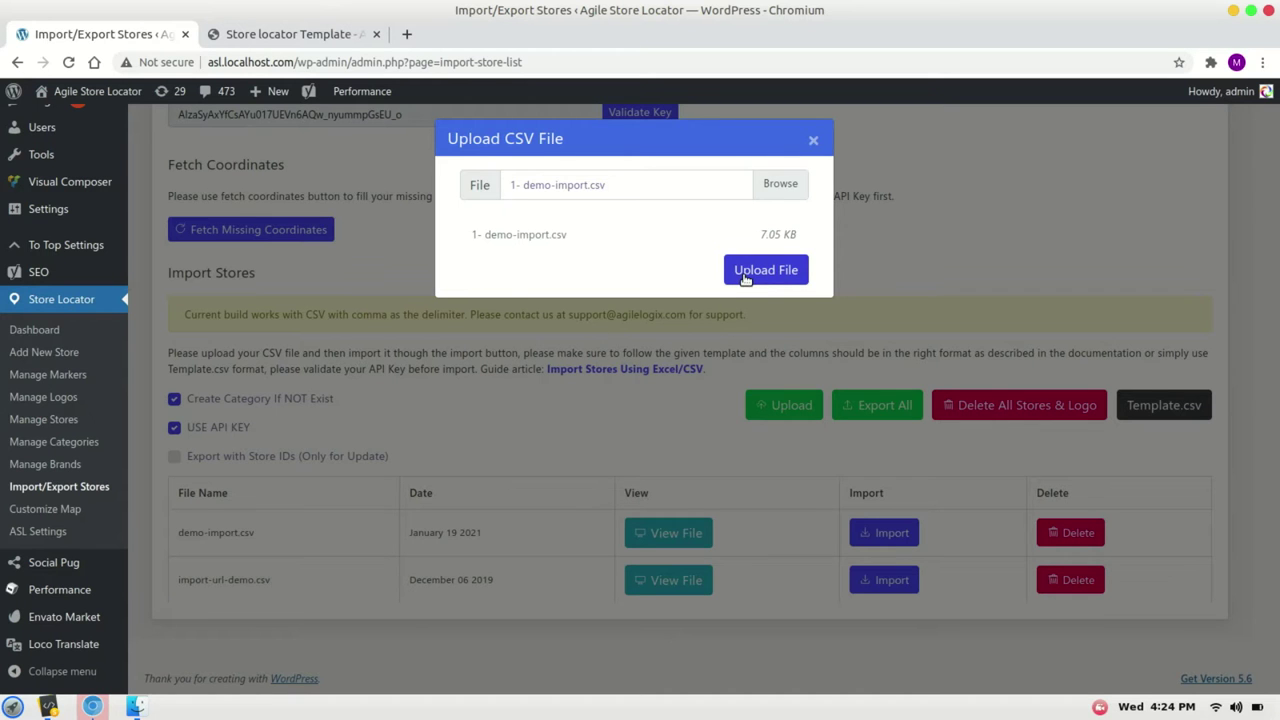
{"action": "left_click", "coordinate": [766, 270]}
Delete all existing stores and logos, and import stores from the uploaded 1- demo-import file
{"action": "scroll", "coordinate": [645, 482], "scroll_direction": "down", "scroll_amount": 2}
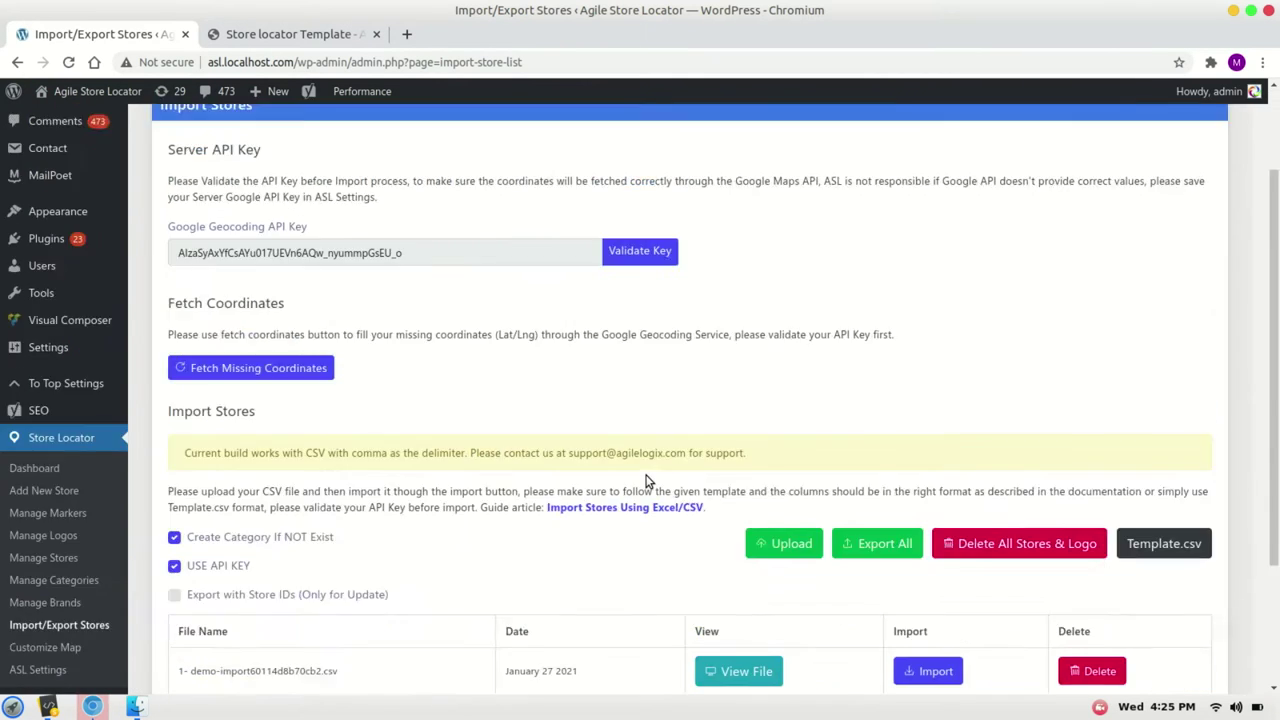
{"action": "scroll", "coordinate": [645, 482], "scroll_direction": "down", "scroll_amount": 2}
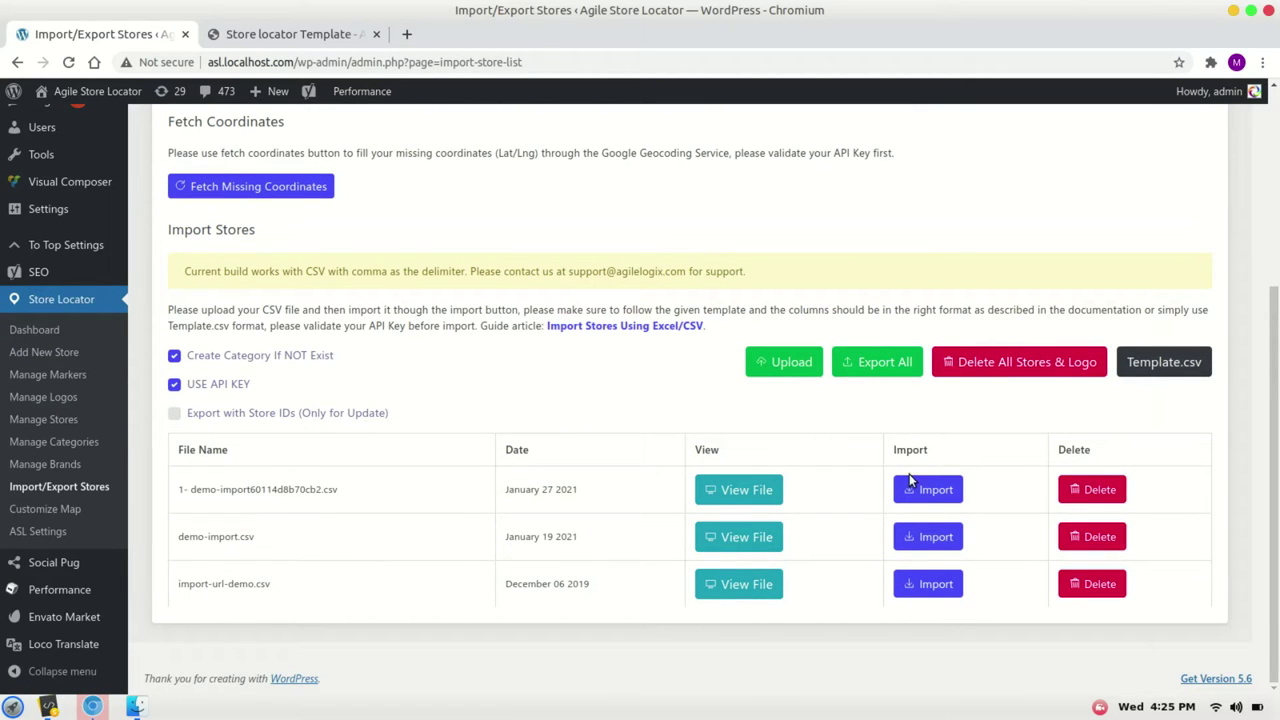
{"action": "left_click", "coordinate": [982, 364]}
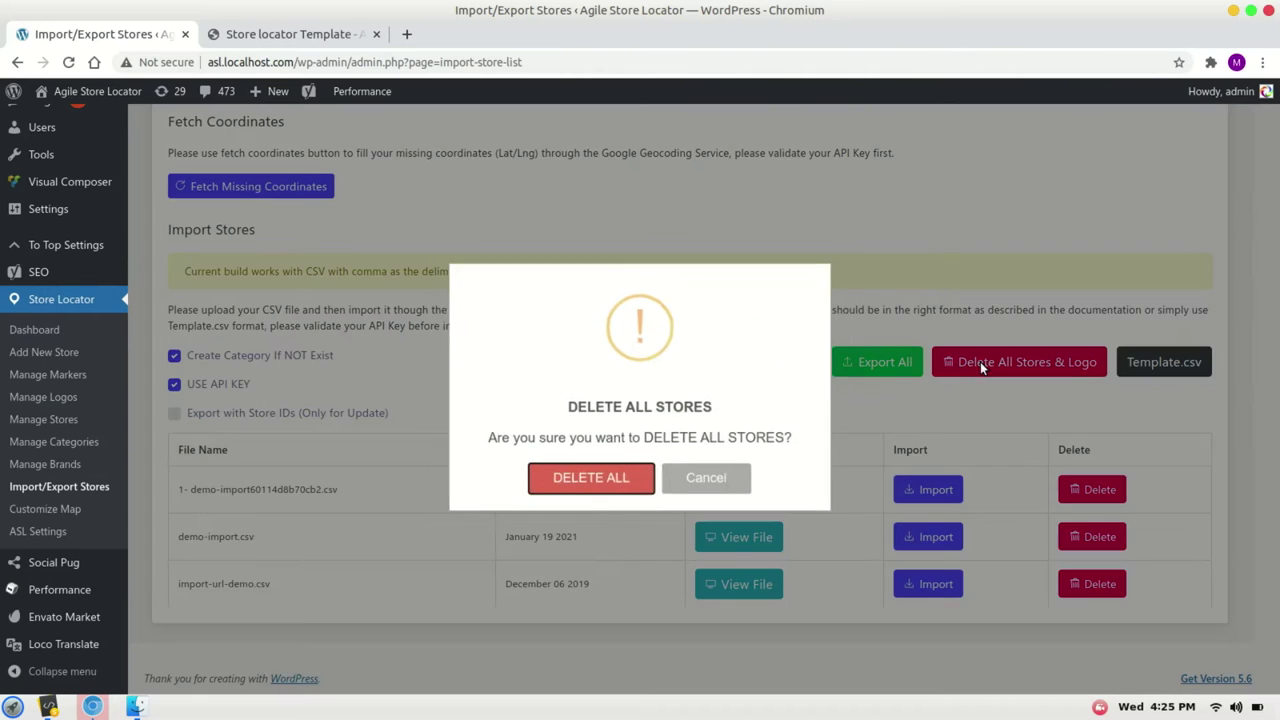
{"action": "left_click", "coordinate": [612, 481]}
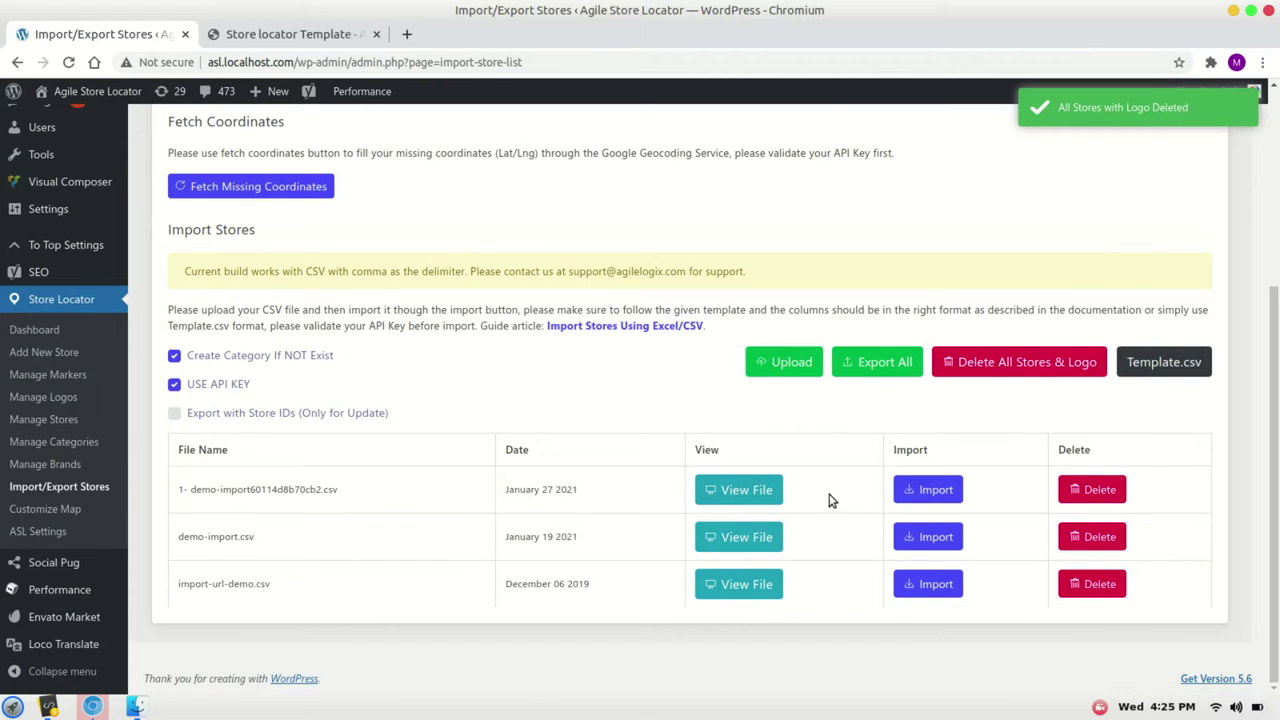
{"action": "left_click", "coordinate": [949, 492]}
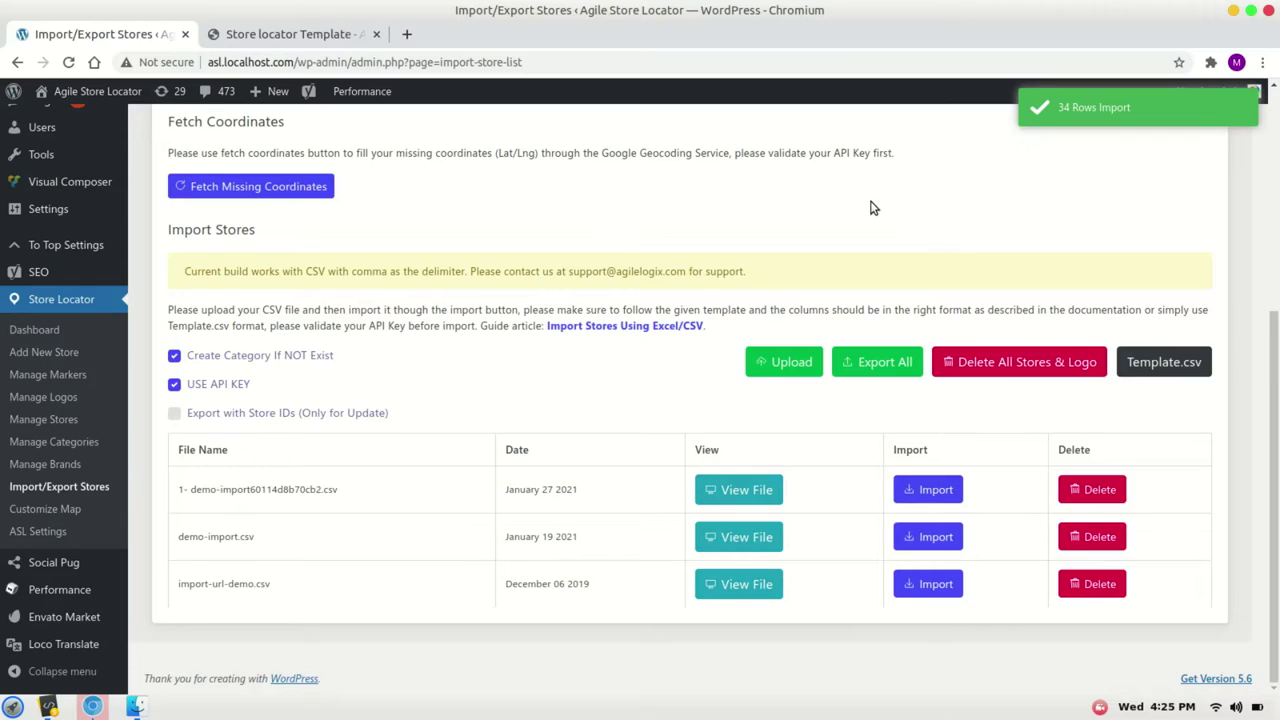
Check the imported stores on the Manage Stores page and on the reloaded Store locator Template page
{"action": "scroll", "coordinate": [750, 260], "scroll_direction": "up", "scroll_amount": 2}
{"action": "scroll", "coordinate": [447, 342], "scroll_direction": "down", "scroll_amount": 2}
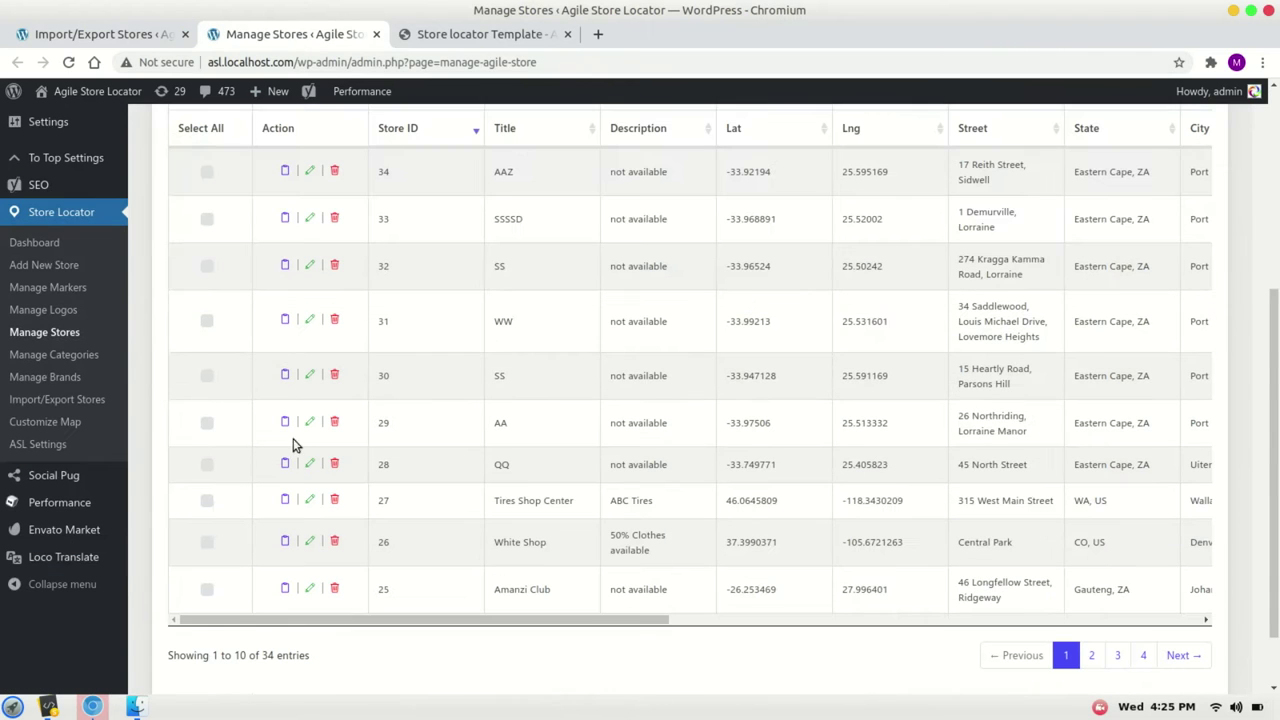
{"action": "double_click", "coordinate": [267, 655]}
{"action": "left_click", "coordinate": [464, 37]}
{"action": "key", "text": "ctrl+r"}
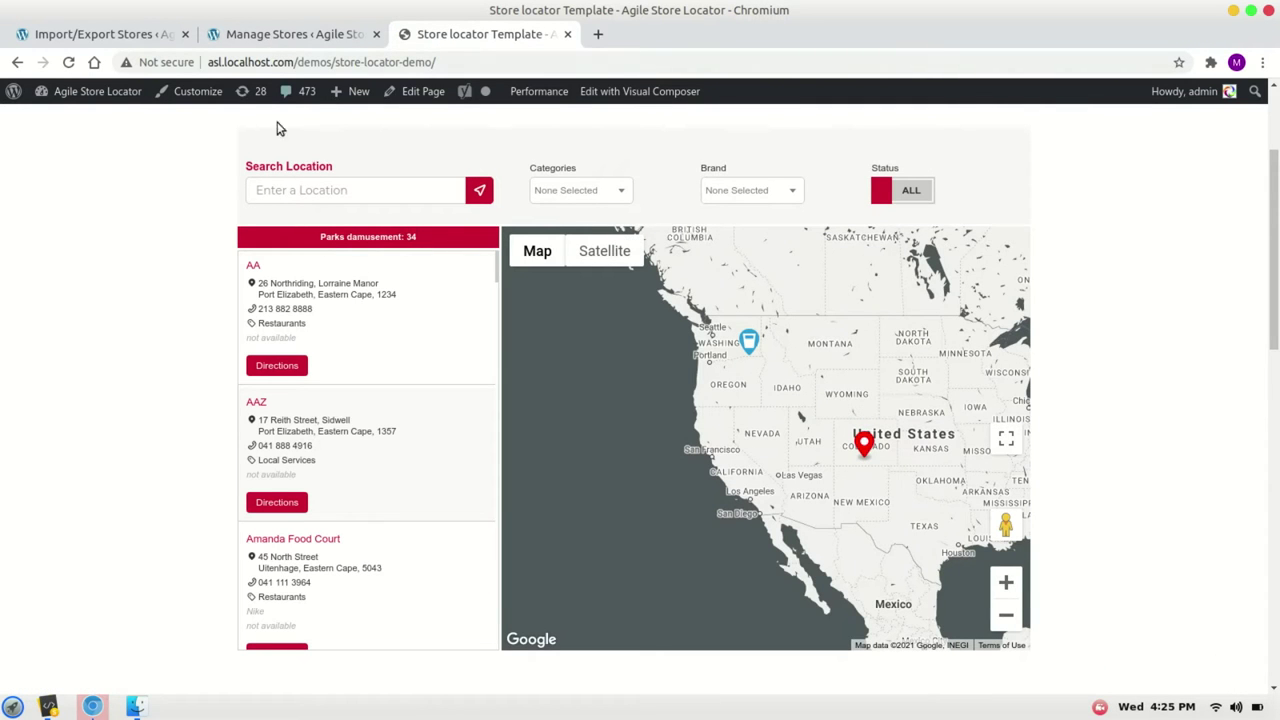
Open 2- demo-import-without-coordinates.csv in LibreOffice Calc with the default import settings and examine its lat and lng columns
{"action": "left_click", "coordinate": [150, 712]}
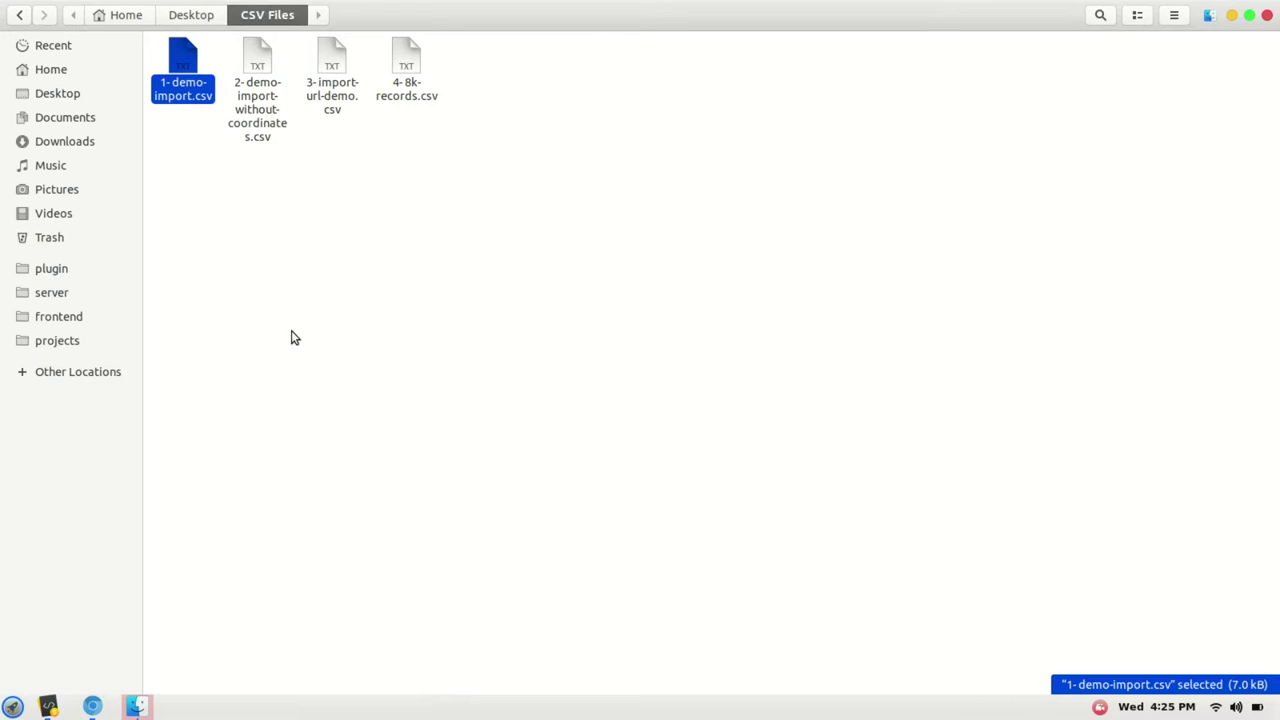
{"action": "double_click", "coordinate": [258, 118]}
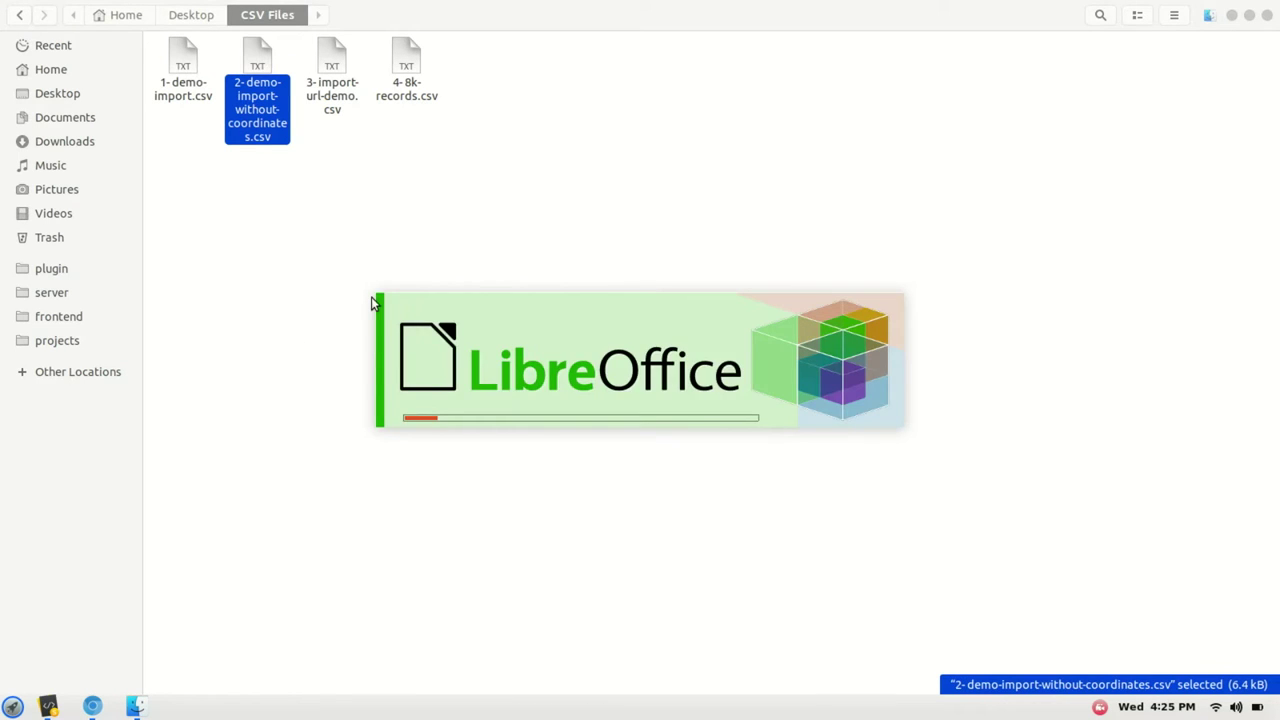
{"action": "left_click", "coordinate": [765, 568]}
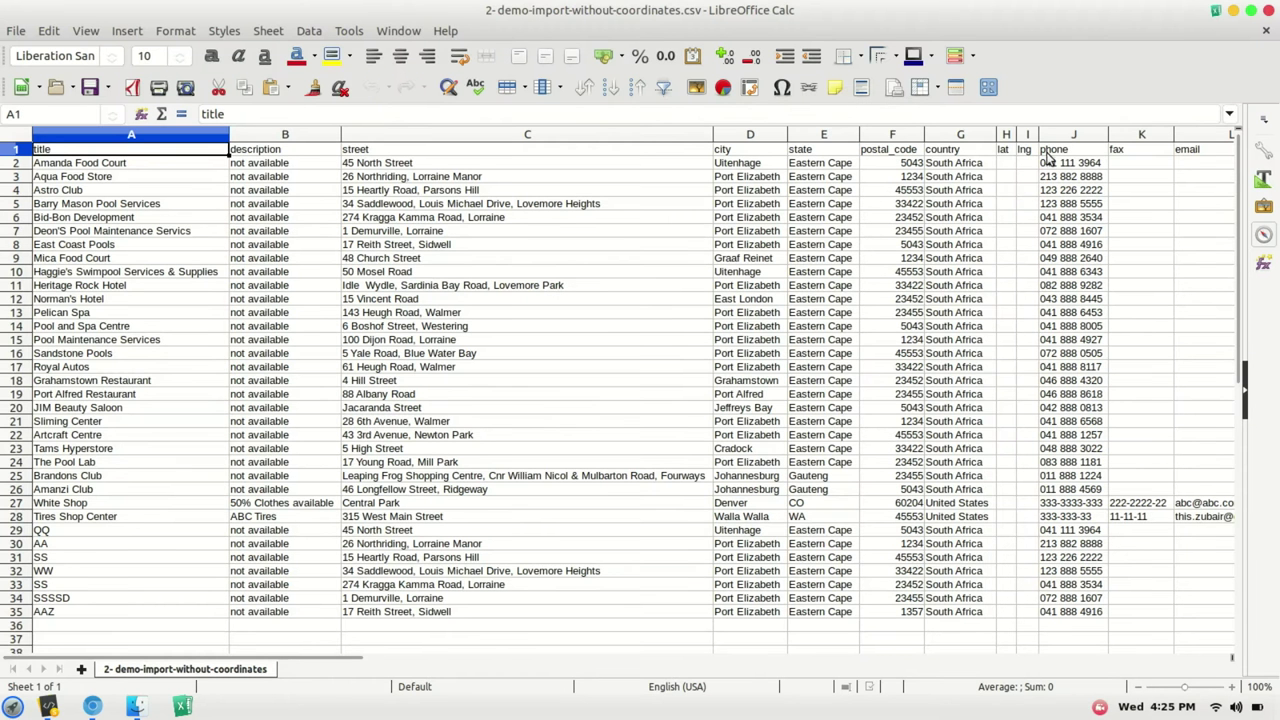
{"action": "left_click", "coordinate": [1025, 155]}
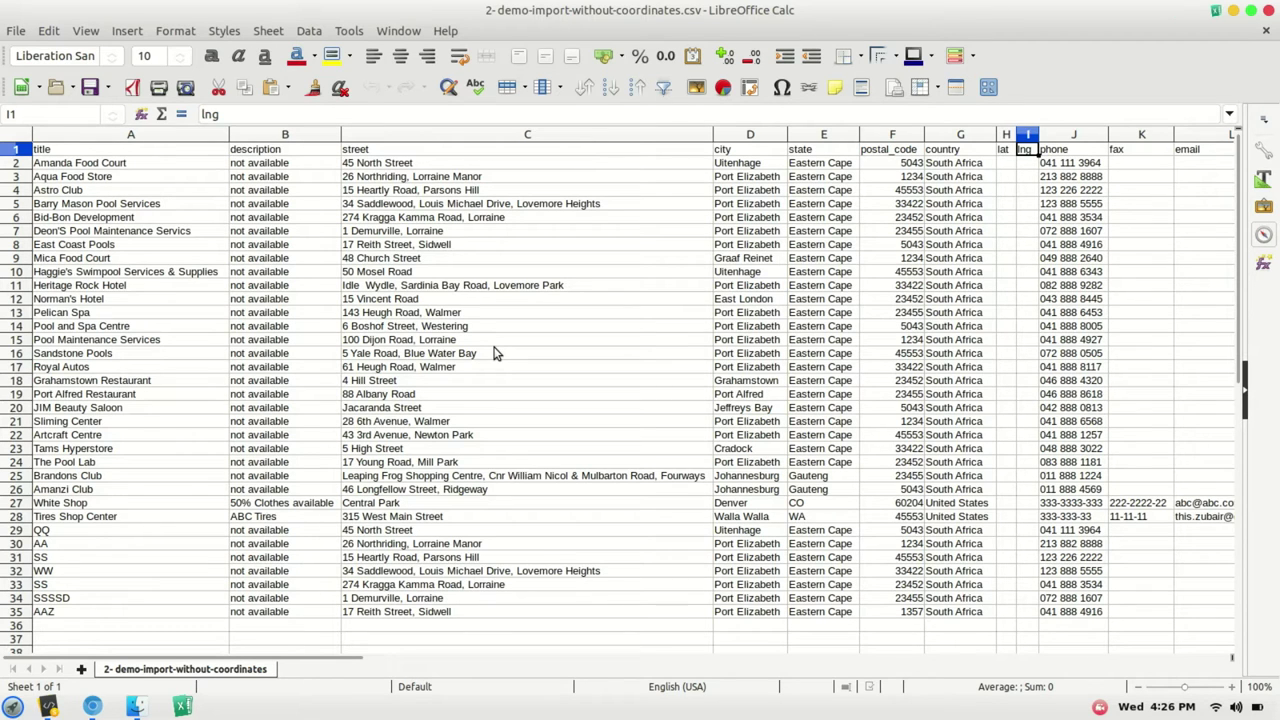
Return to the Import/Export Stores page in the browser and validate the Google Geocoding API key
{"action": "left_click", "coordinate": [92, 706]}
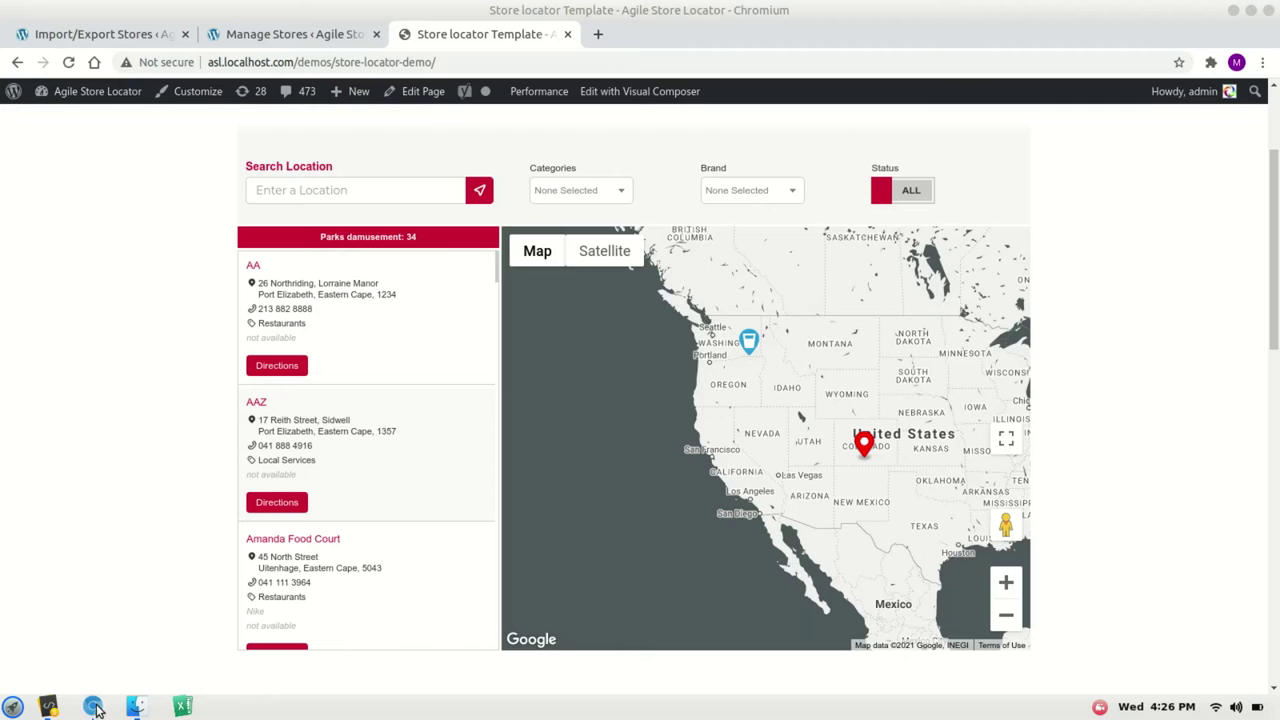
{"action": "left_click", "coordinate": [302, 37]}
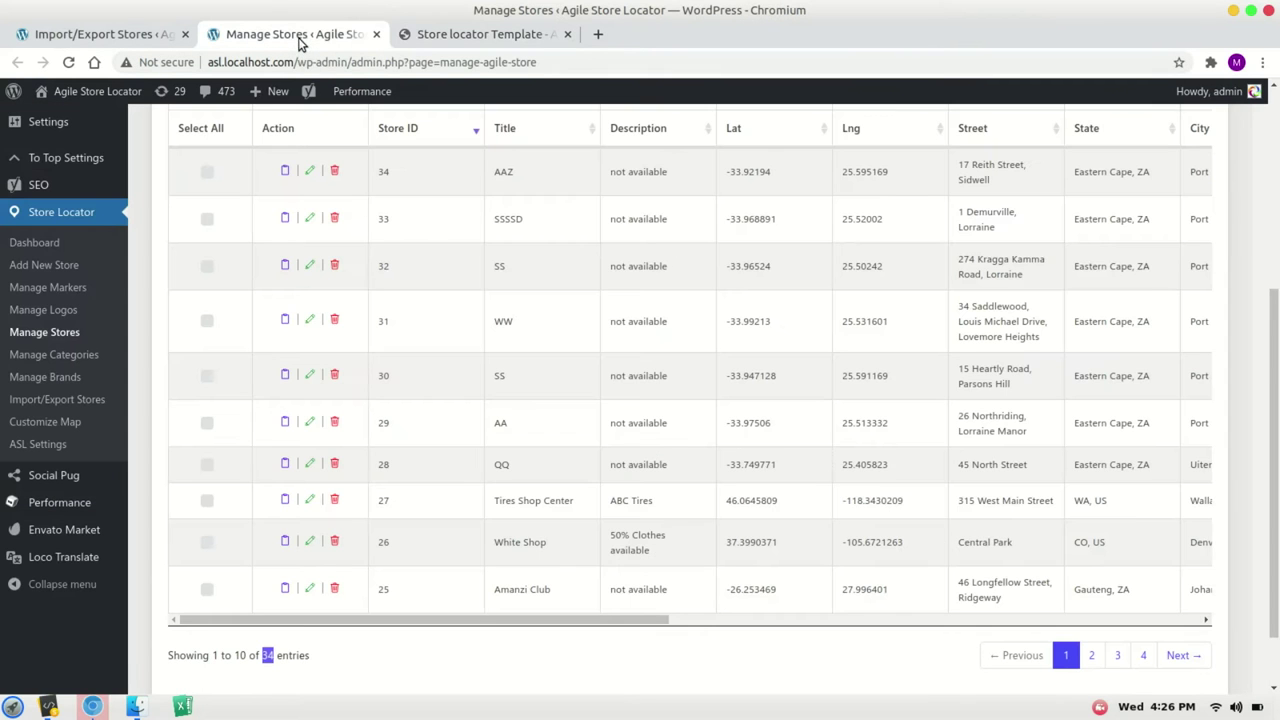
{"action": "left_click", "coordinate": [60, 399]}
{"action": "scroll", "coordinate": [200, 436], "scroll_direction": "down", "scroll_amount": 1}
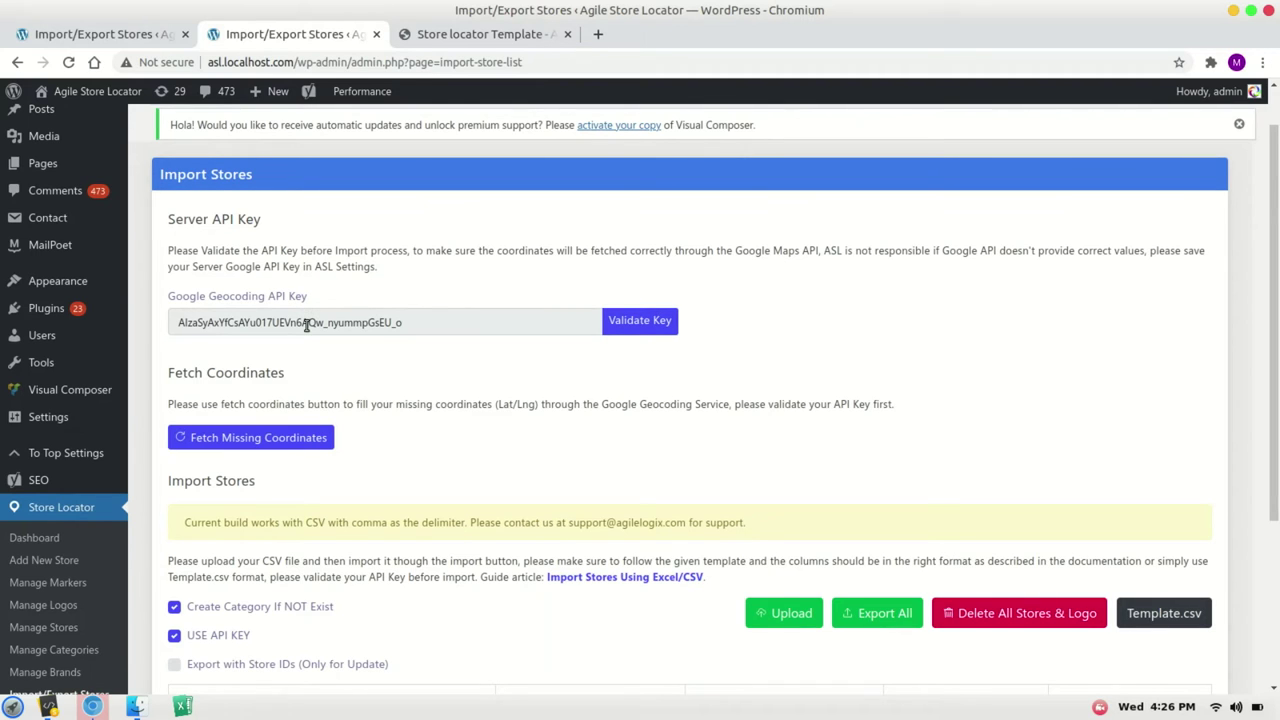
{"action": "left_click", "coordinate": [637, 334]}
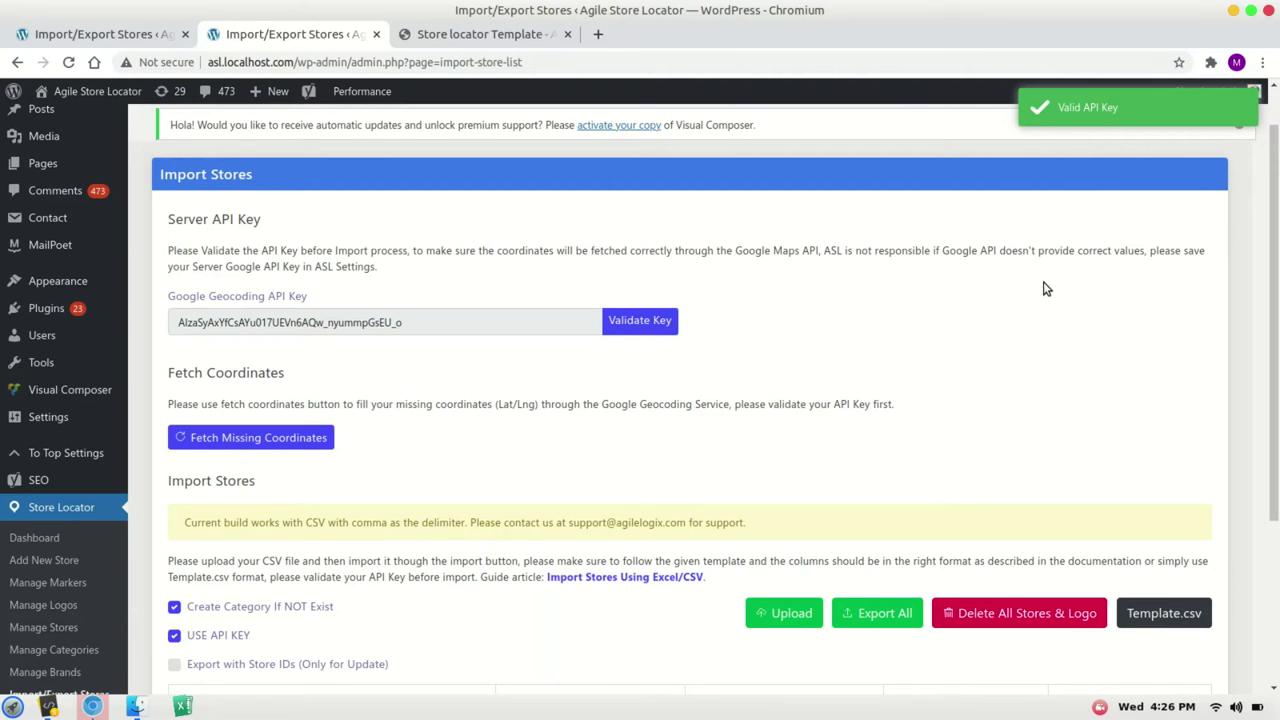
Upload 2- demo-import-without-coordinates.csv to the Import Stores file list
{"action": "scroll", "coordinate": [1043, 293], "scroll_direction": "down", "scroll_amount": 3}
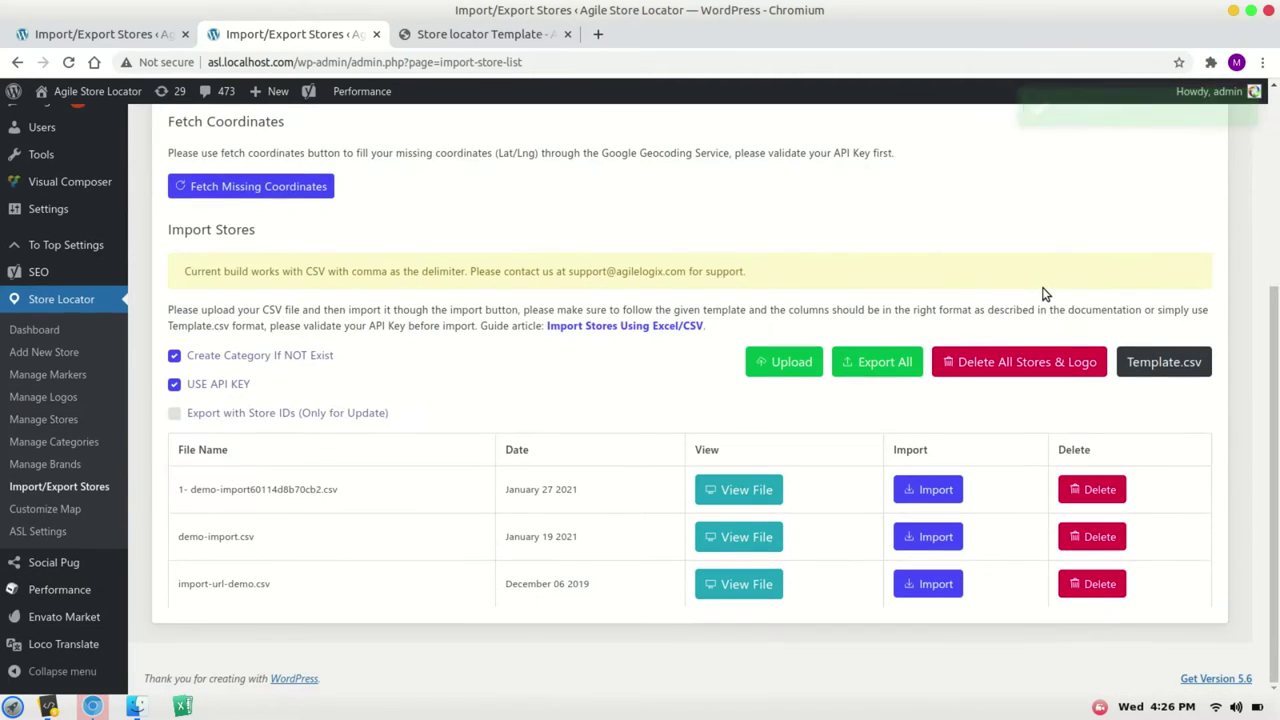
{"action": "left_click", "coordinate": [771, 370]}
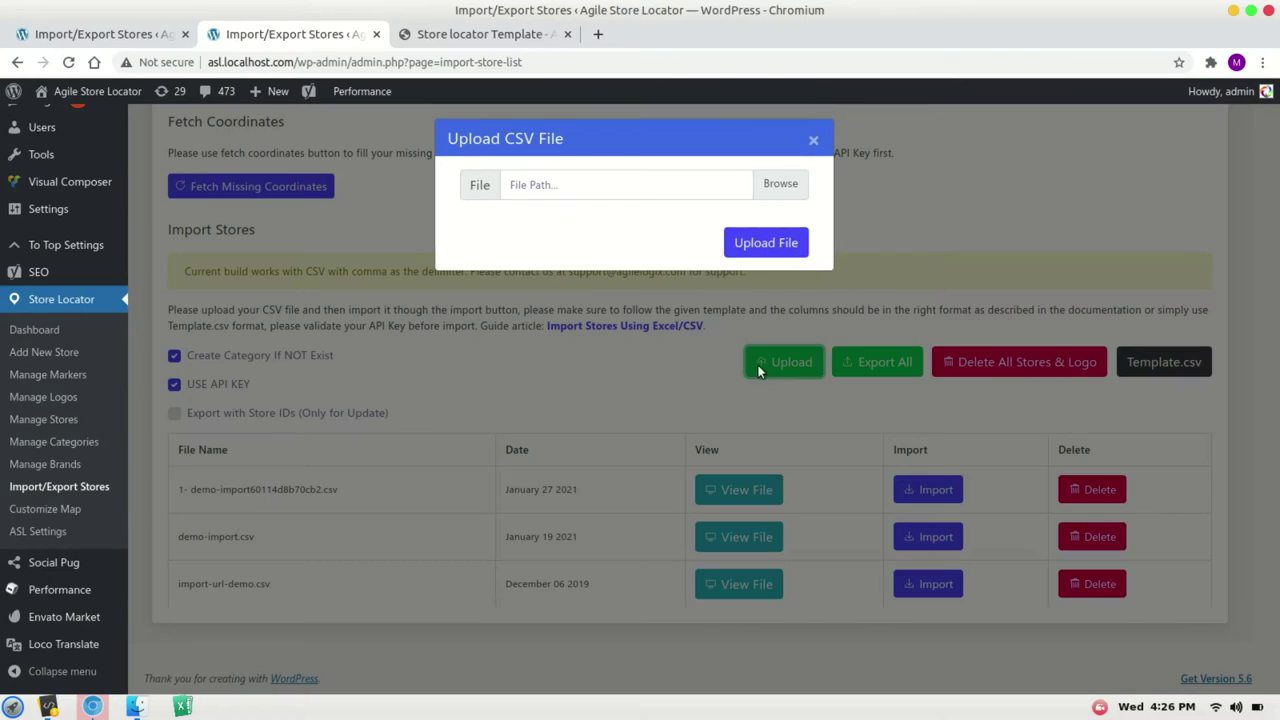
{"action": "left_click", "coordinate": [794, 186]}
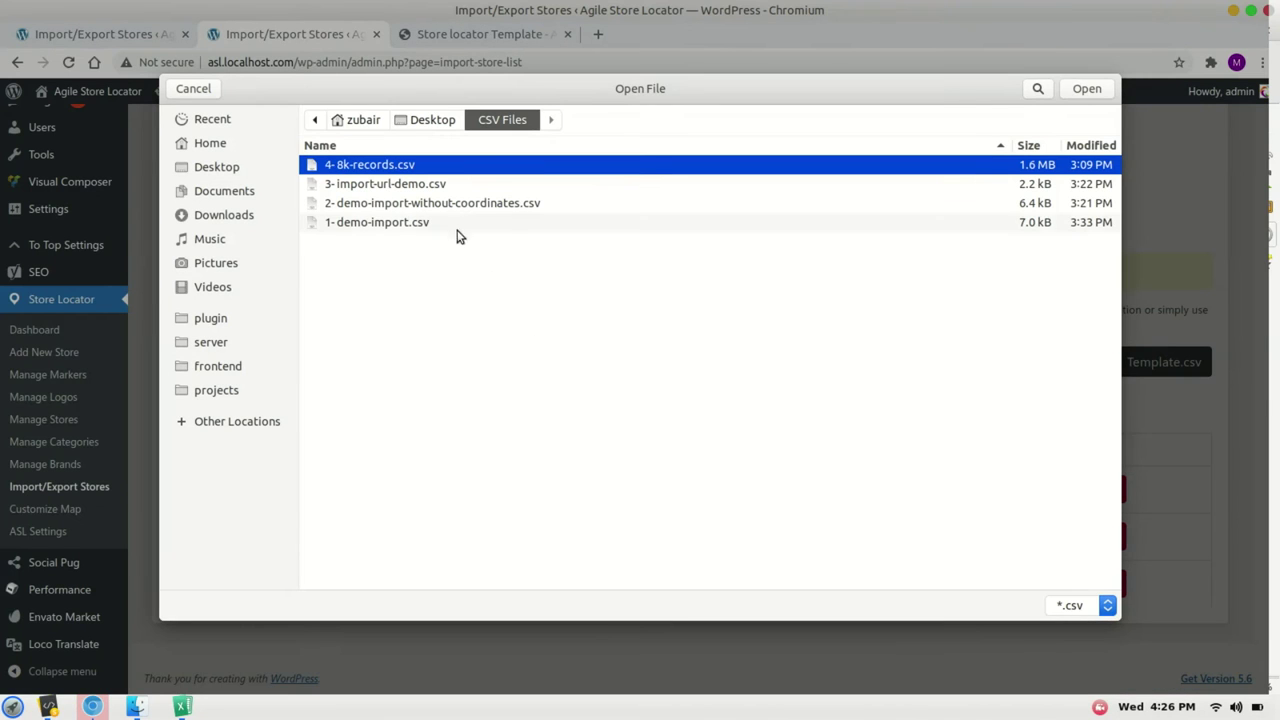
{"action": "double_click", "coordinate": [386, 204]}
{"action": "left_click", "coordinate": [760, 264]}
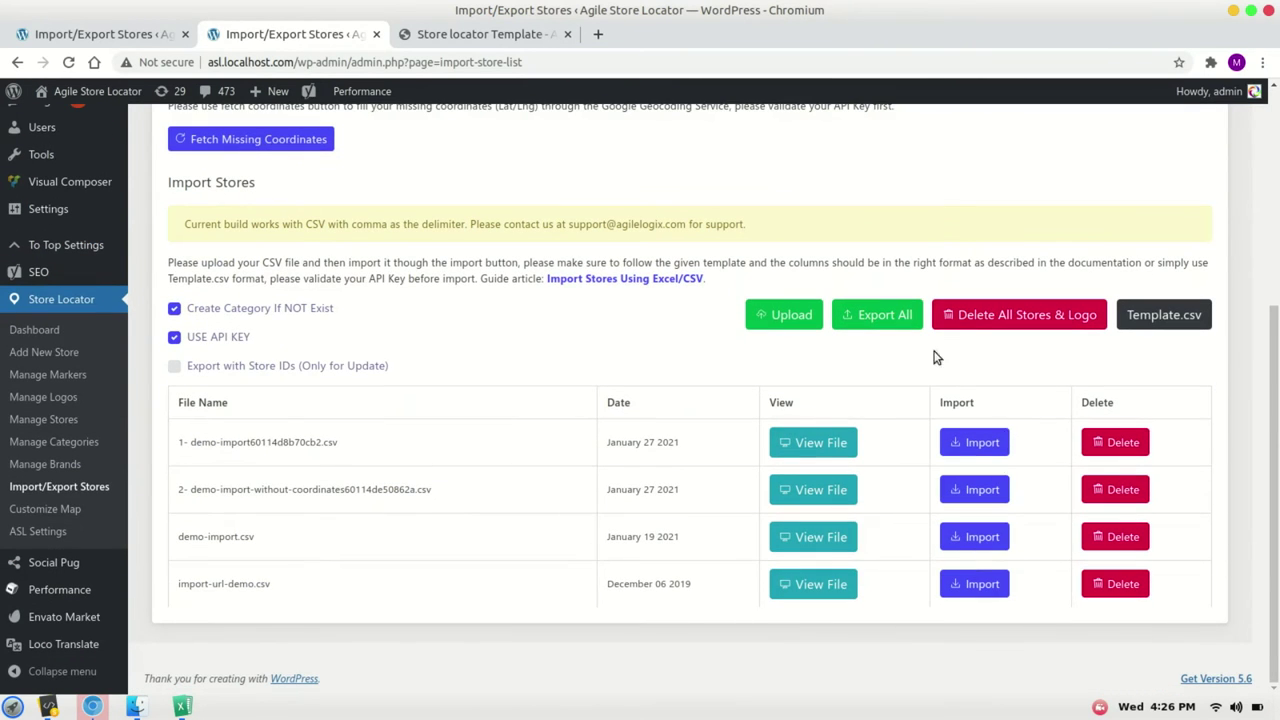
Delete all existing stores and logos, and open the Manage Stores page in a new tab
{"action": "left_click", "coordinate": [990, 315]}
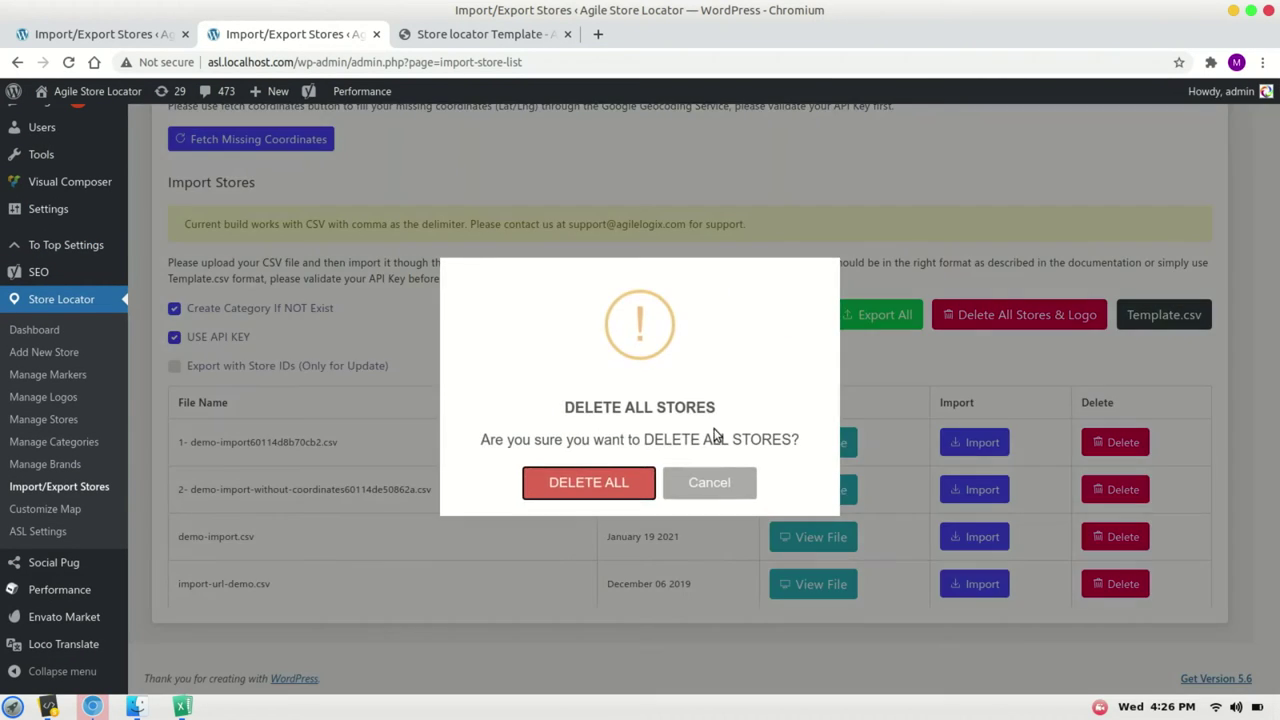
{"action": "left_click", "coordinate": [592, 478]}
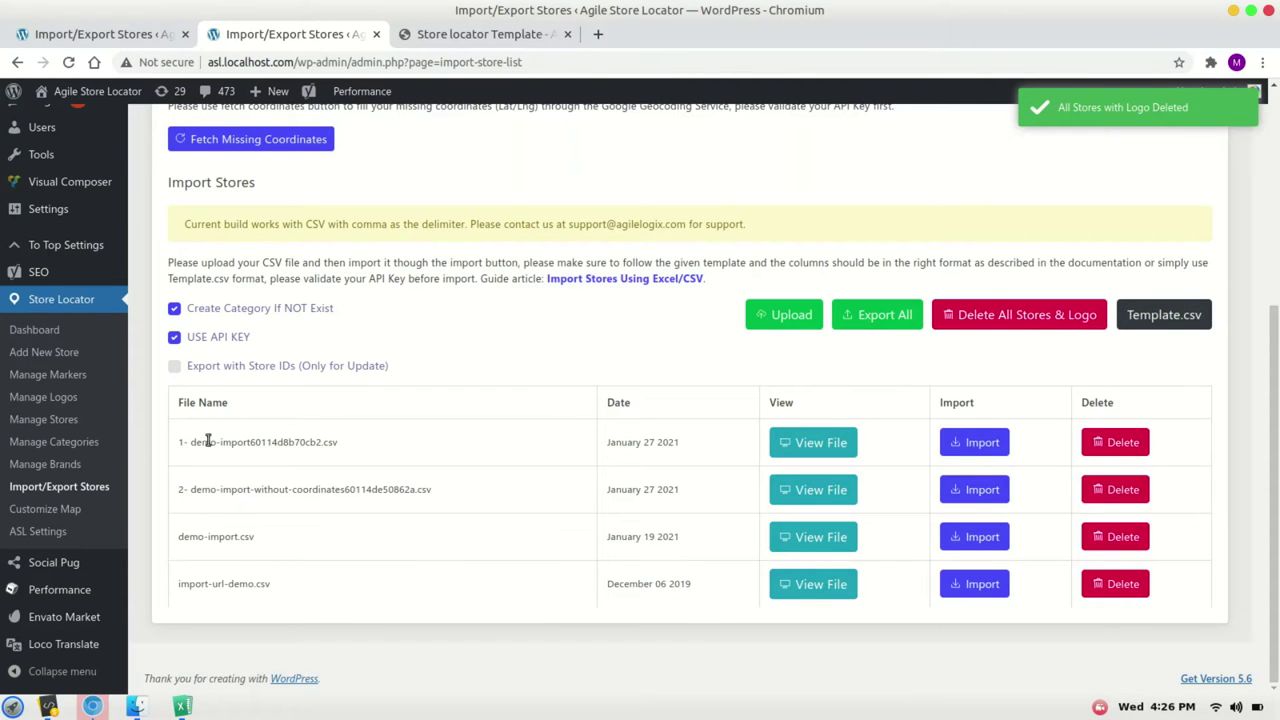
{"action": "middle_click", "coordinate": [66, 423]}
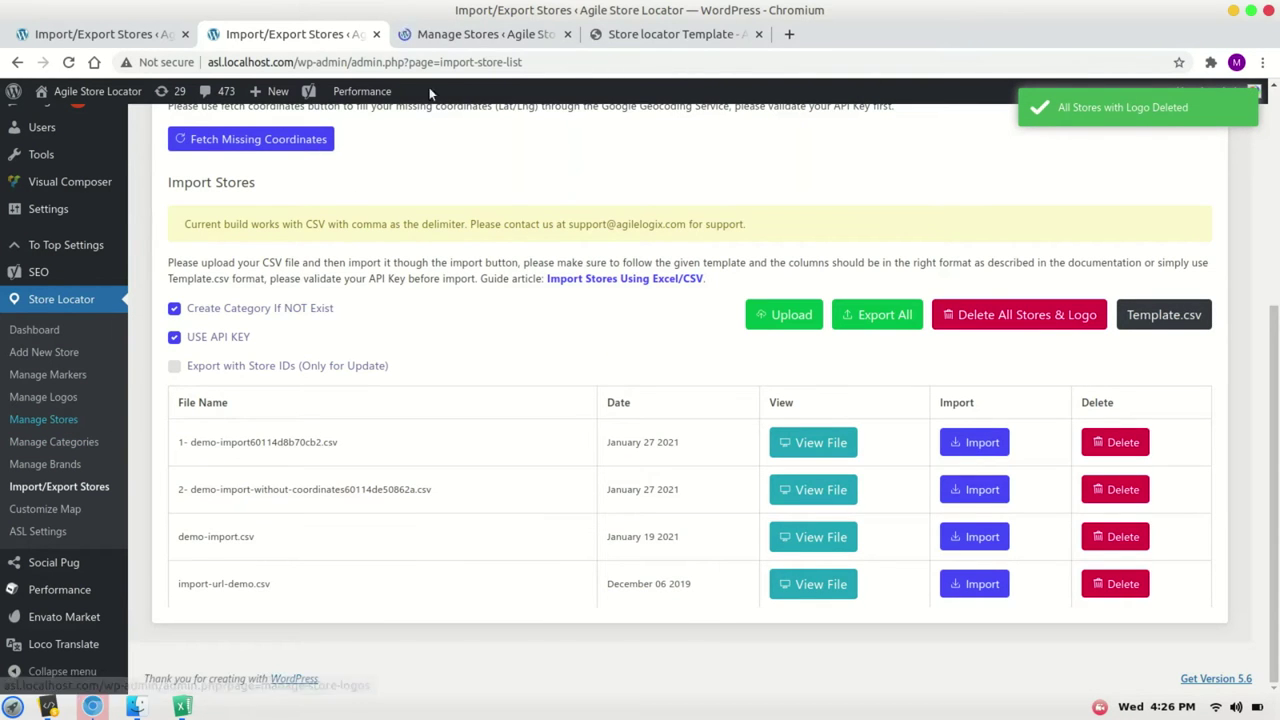
Check the Manage Stores list for any remaining stores, and return to the Import/Export Stores page
{"action": "left_click", "coordinate": [458, 36]}
{"action": "scroll", "coordinate": [363, 363], "scroll_direction": "down", "scroll_amount": 3}
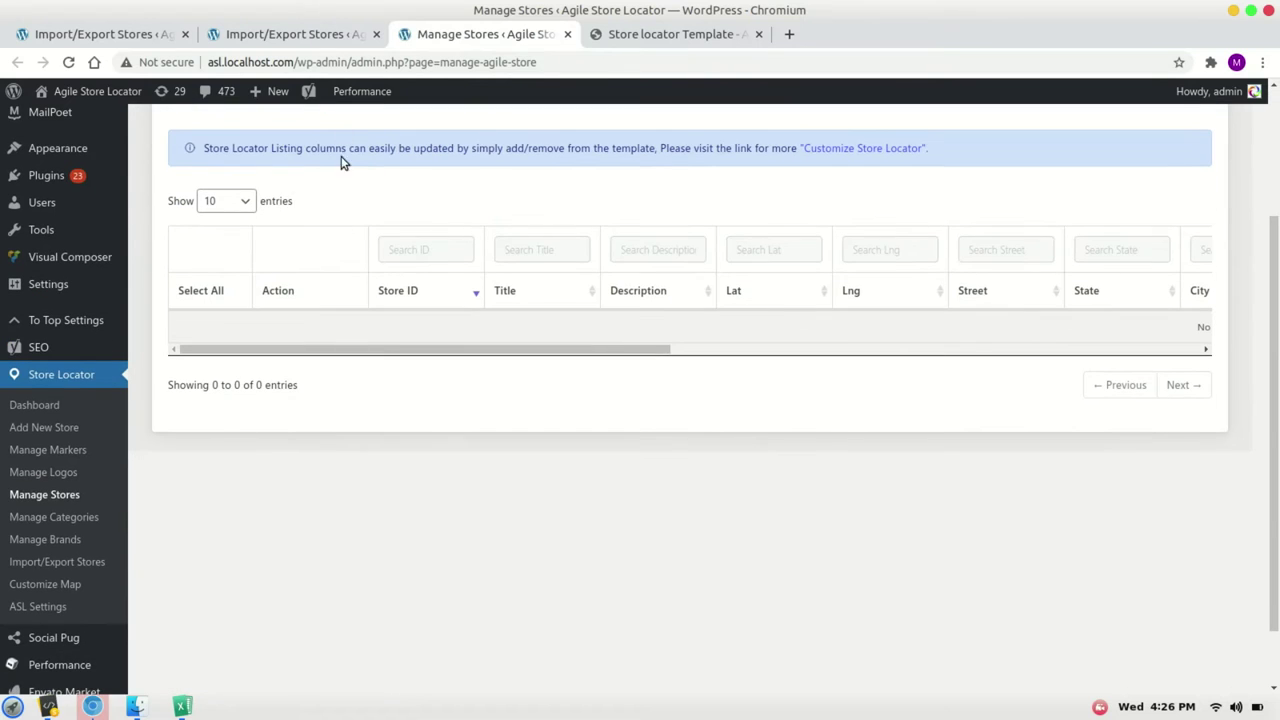
{"action": "left_click", "coordinate": [308, 38]}
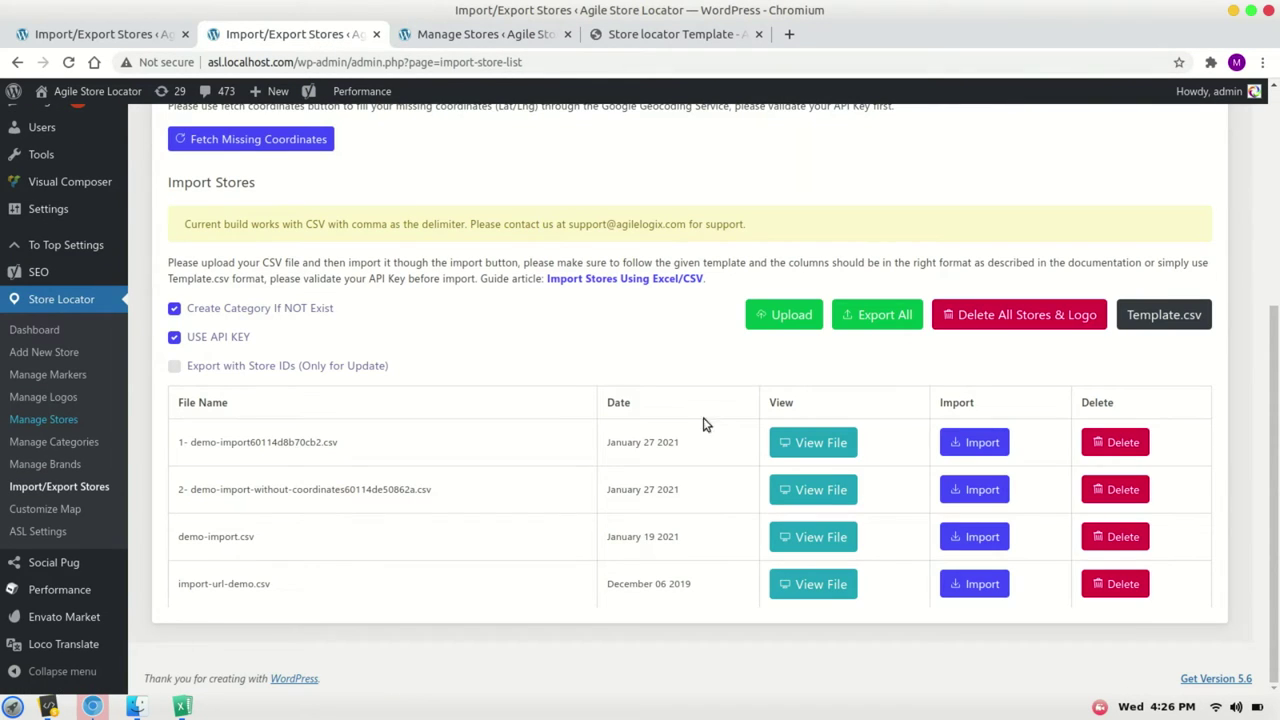
Import the uploaded 2- demo-import-without-coordinates file with the API key option enabled
{"action": "left_click", "coordinate": [955, 490]}
{"action": "scroll", "coordinate": [503, 397], "scroll_direction": "up", "scroll_amount": 4}
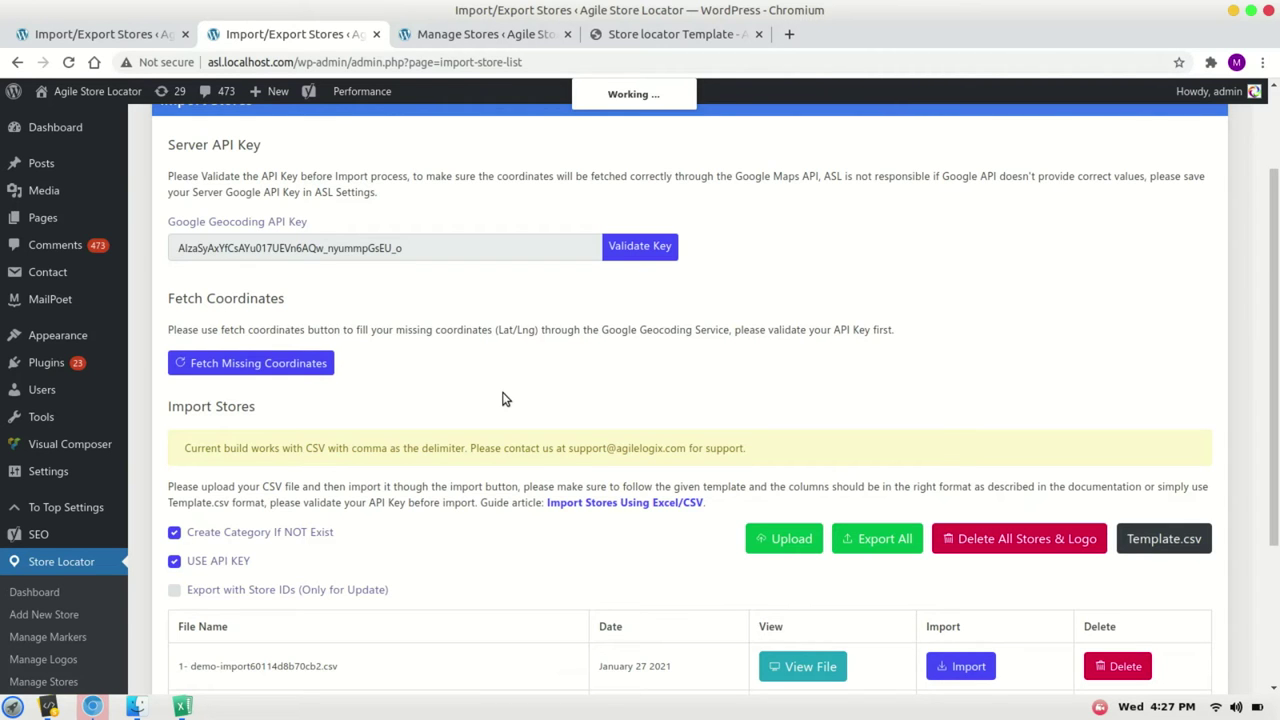
{"action": "scroll", "coordinate": [505, 399], "scroll_direction": "down", "scroll_amount": 4}
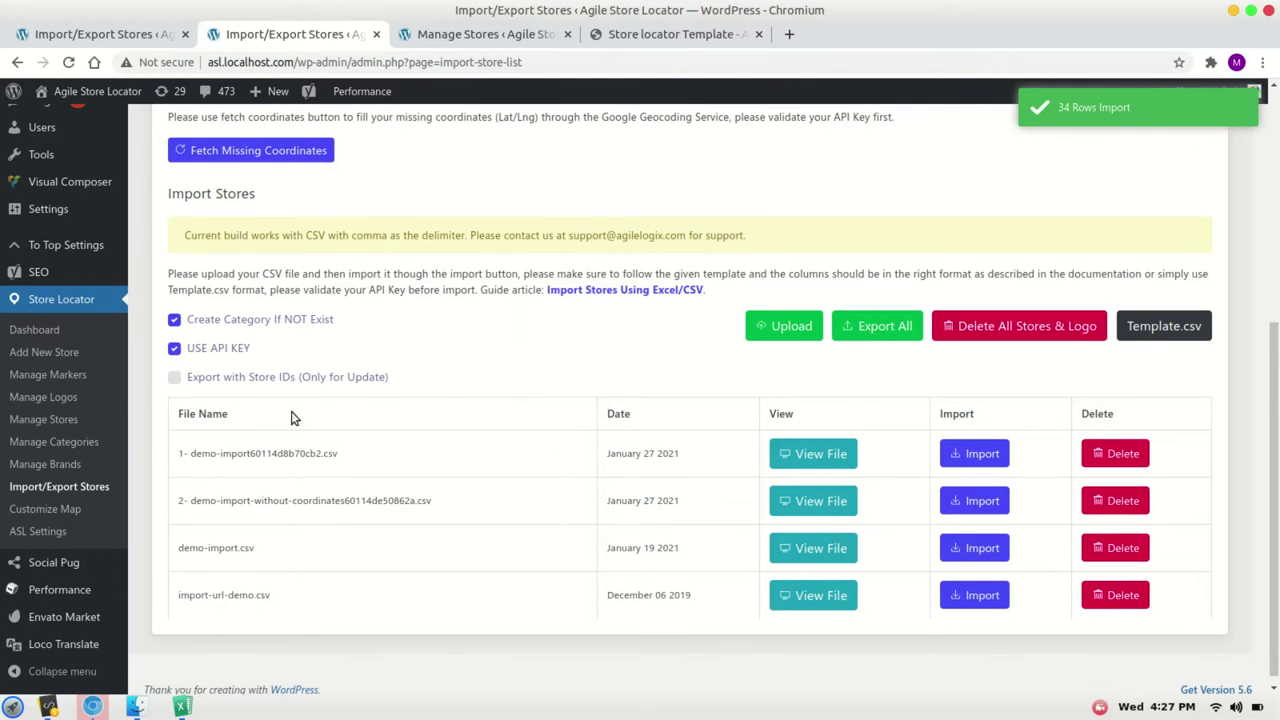
Open the Manage Stores page, review the Lat and Lng columns, and validate the coordinates of the imported stores
{"action": "left_click", "coordinate": [41, 418]}
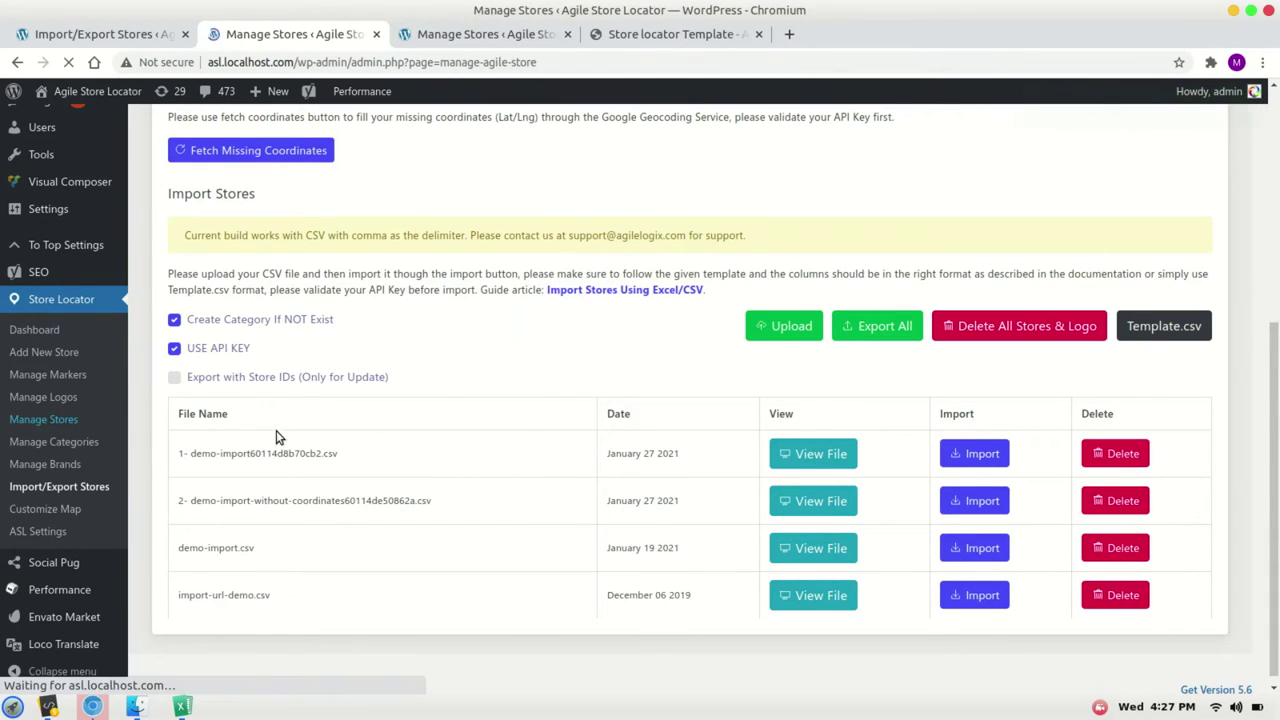
{"action": "scroll", "coordinate": [276, 430], "scroll_direction": "down", "scroll_amount": 2}
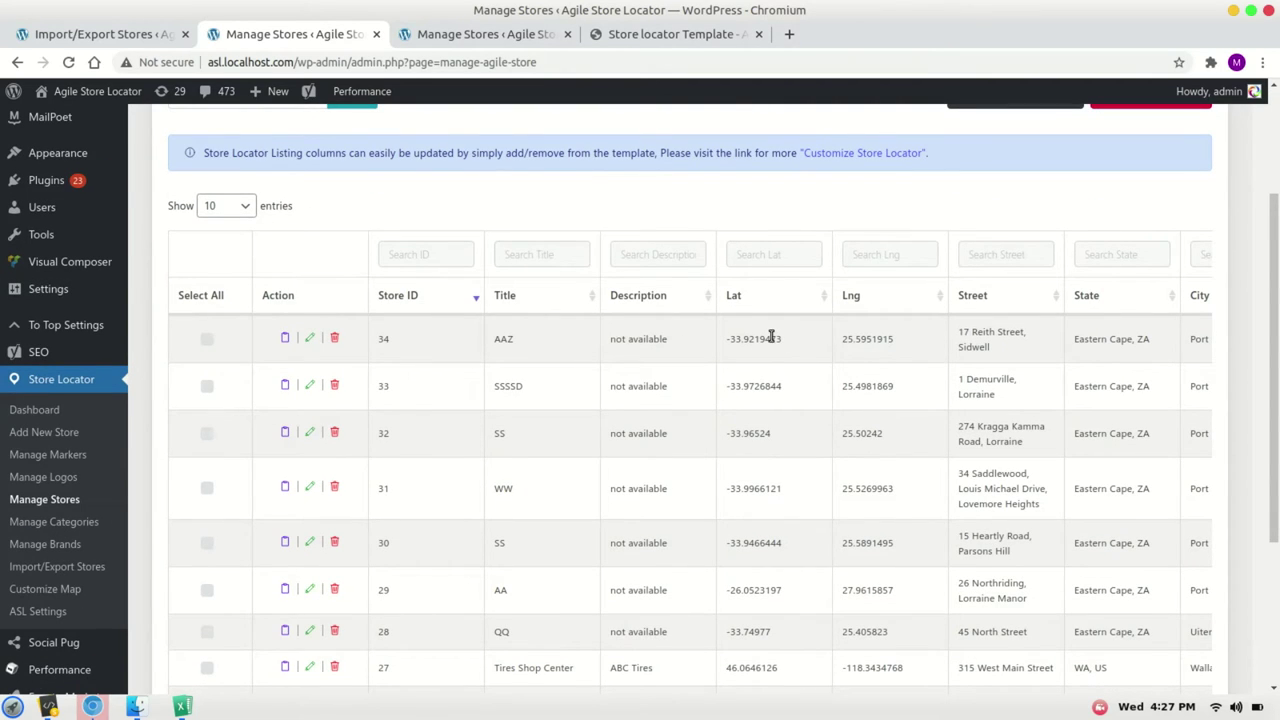
{"action": "scroll", "coordinate": [766, 200], "scroll_direction": "up", "scroll_amount": 1}
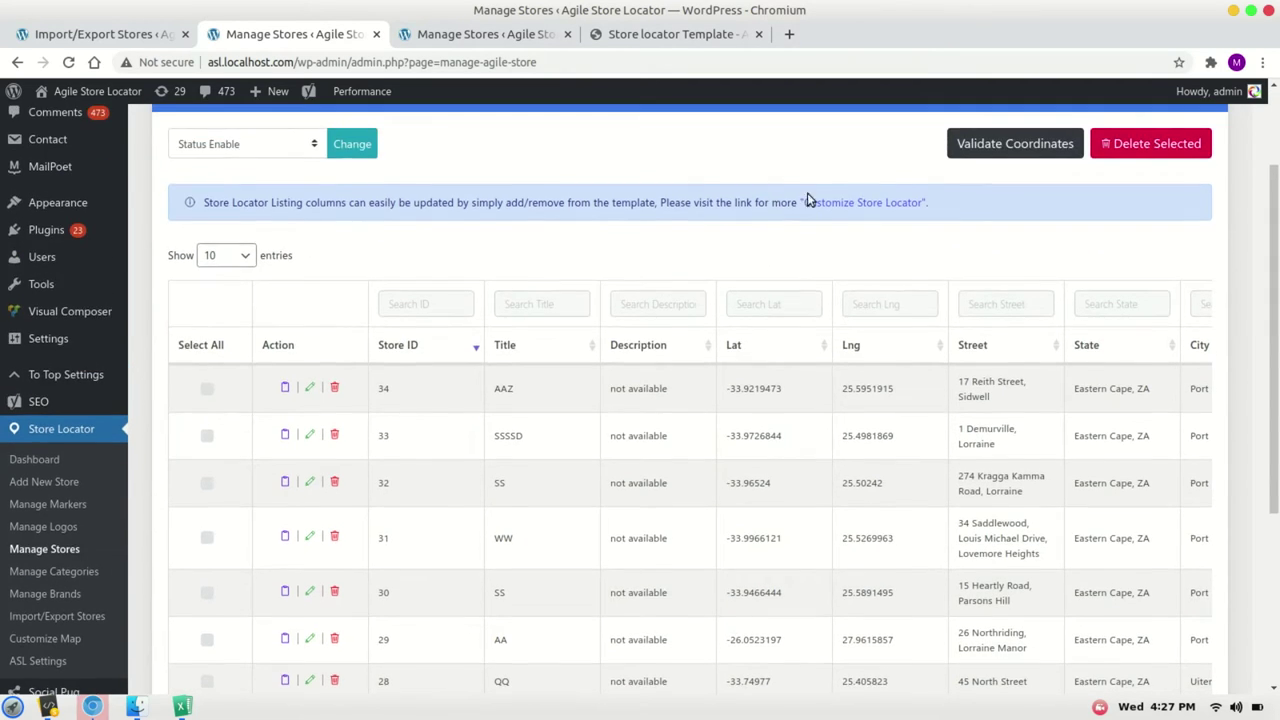
{"action": "left_click", "coordinate": [985, 146]}
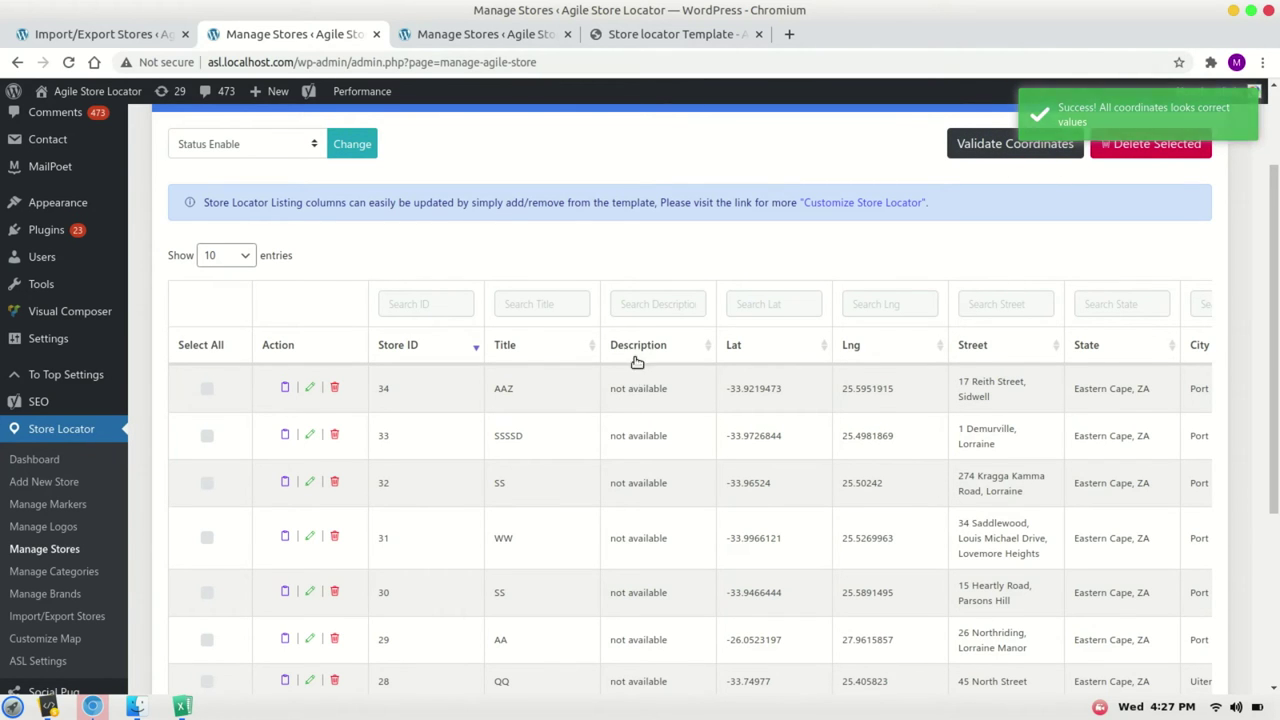
Reload the store locator demo page to check the imported stores, and return to the Manage Stores page
{"action": "left_click", "coordinate": [657, 38]}
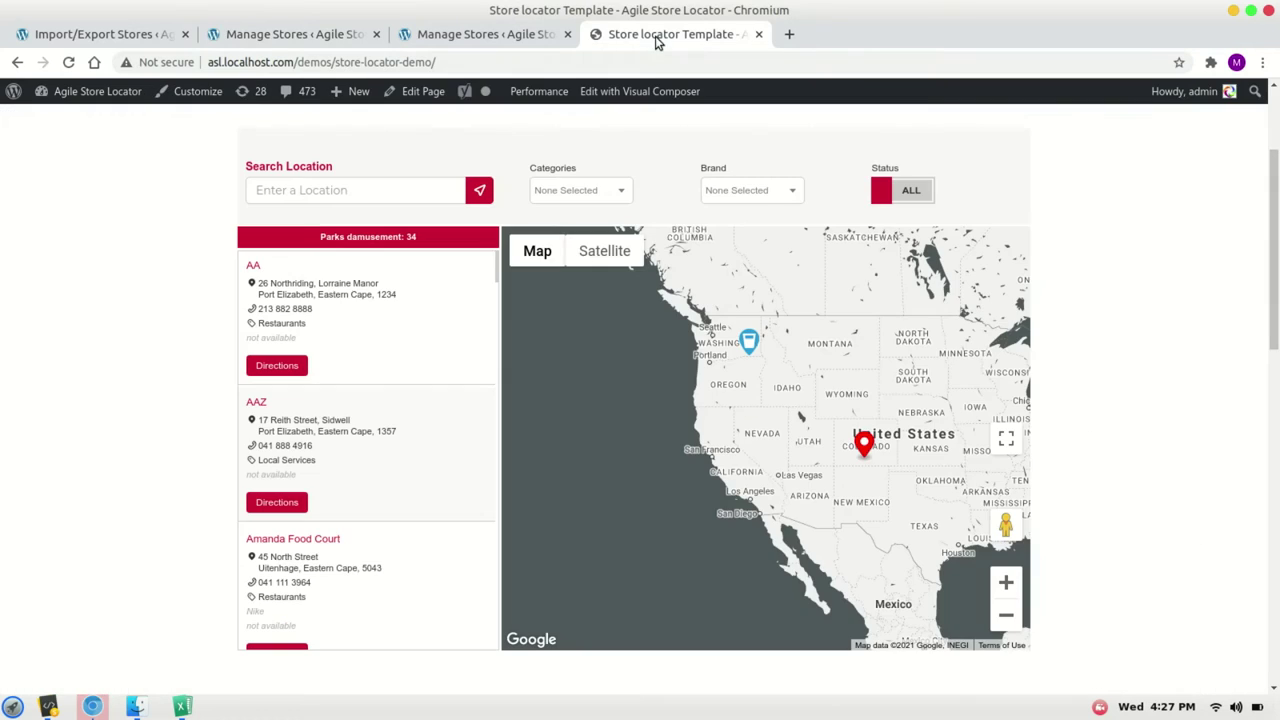
{"action": "key", "text": "ctrl+r"}
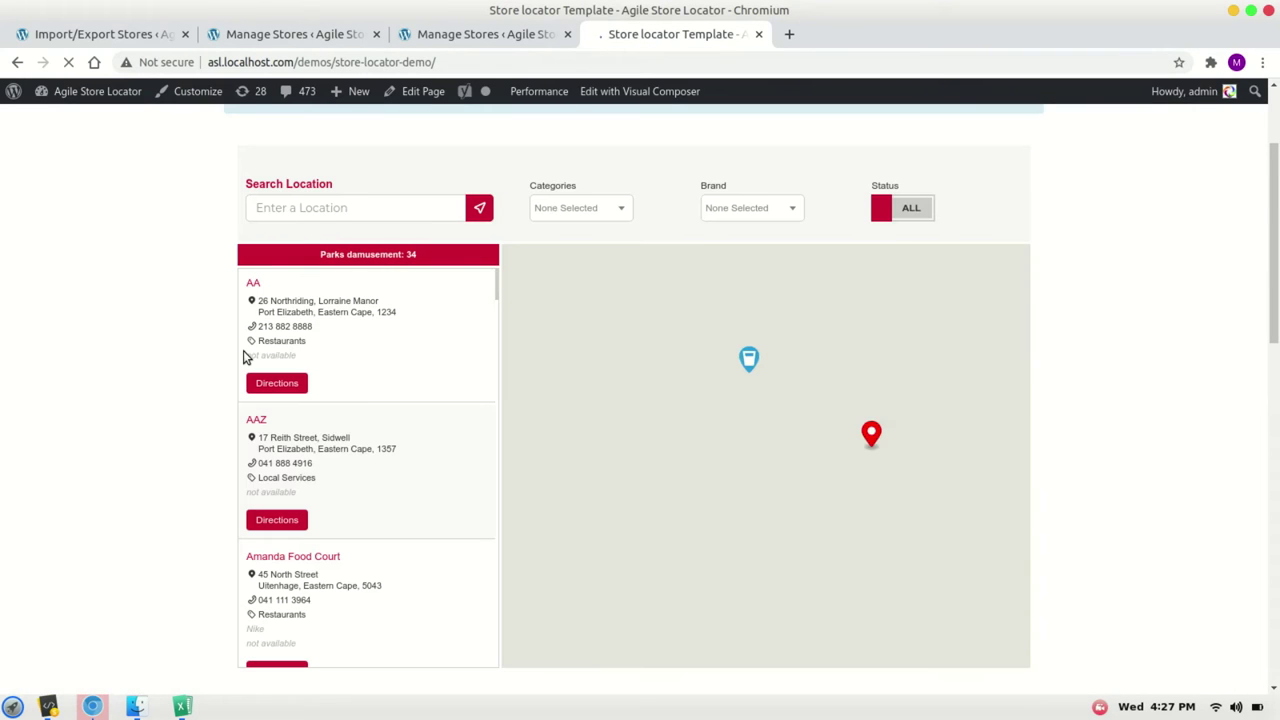
{"action": "left_click", "coordinate": [292, 34]}
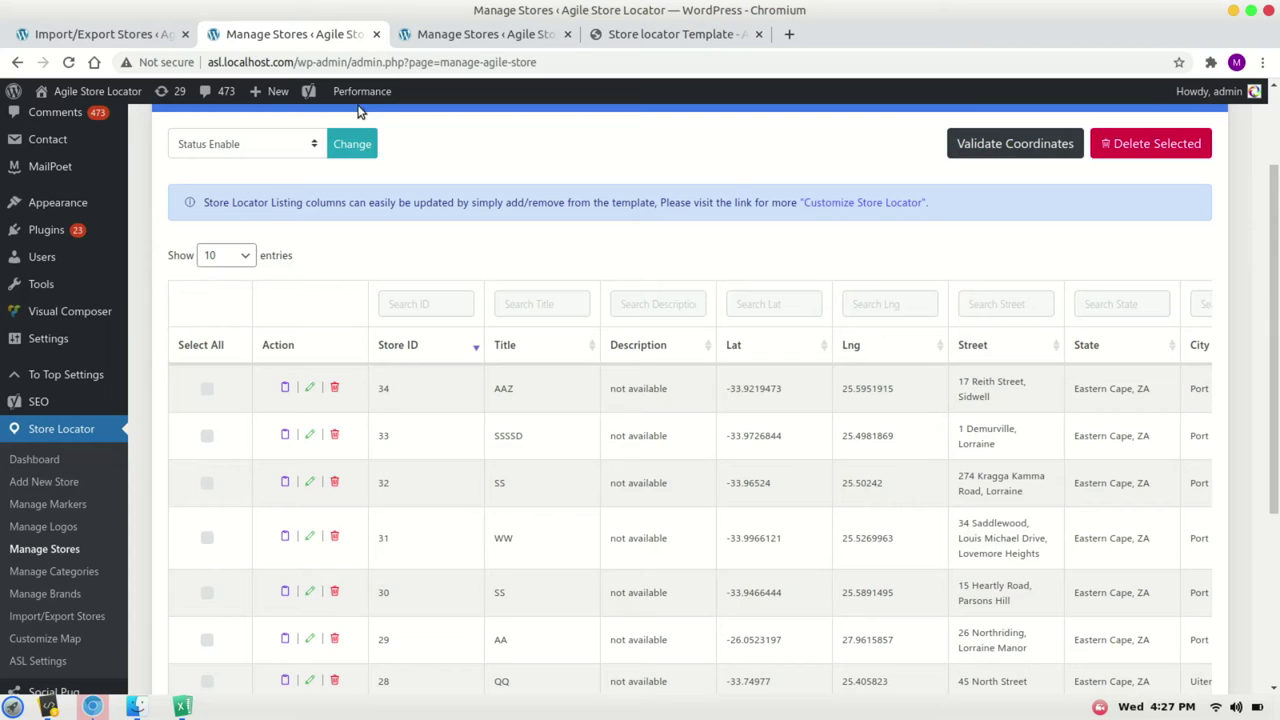
Go back to the Import/Export Stores page and delete all stores and logos
{"action": "scroll", "coordinate": [128, 485], "scroll_direction": "down", "scroll_amount": 2}
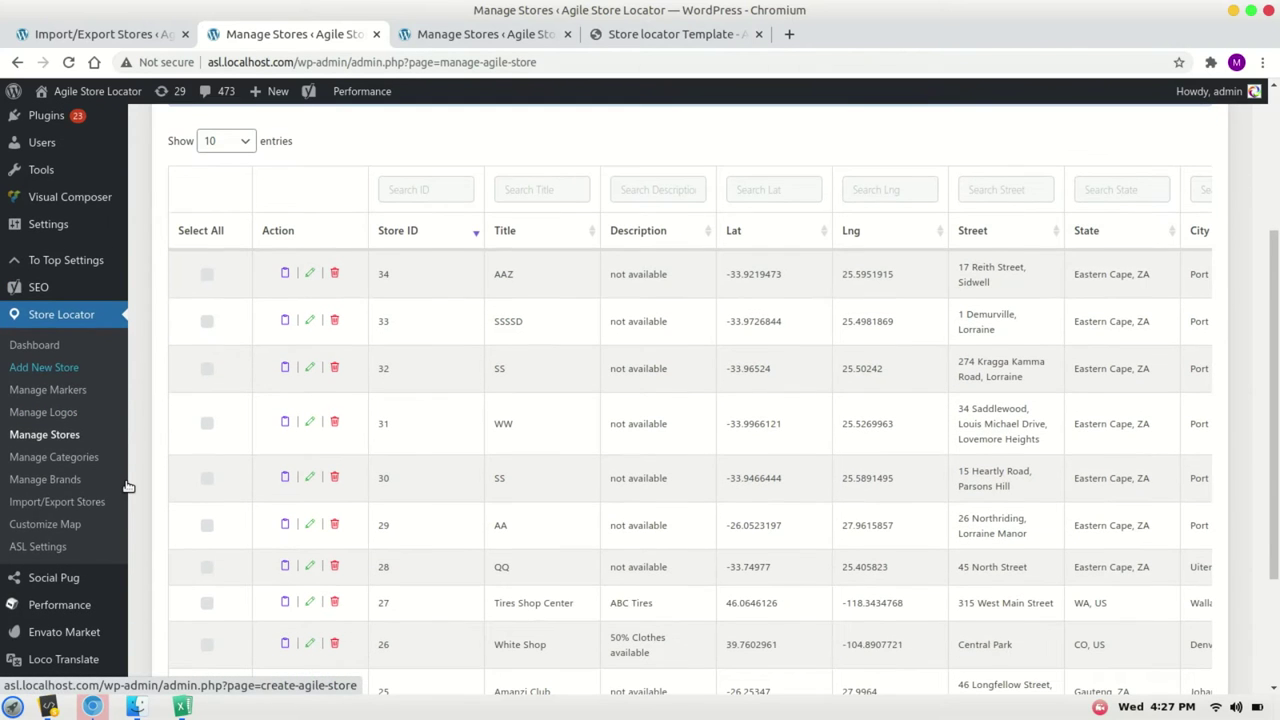
{"action": "left_click", "coordinate": [67, 503]}
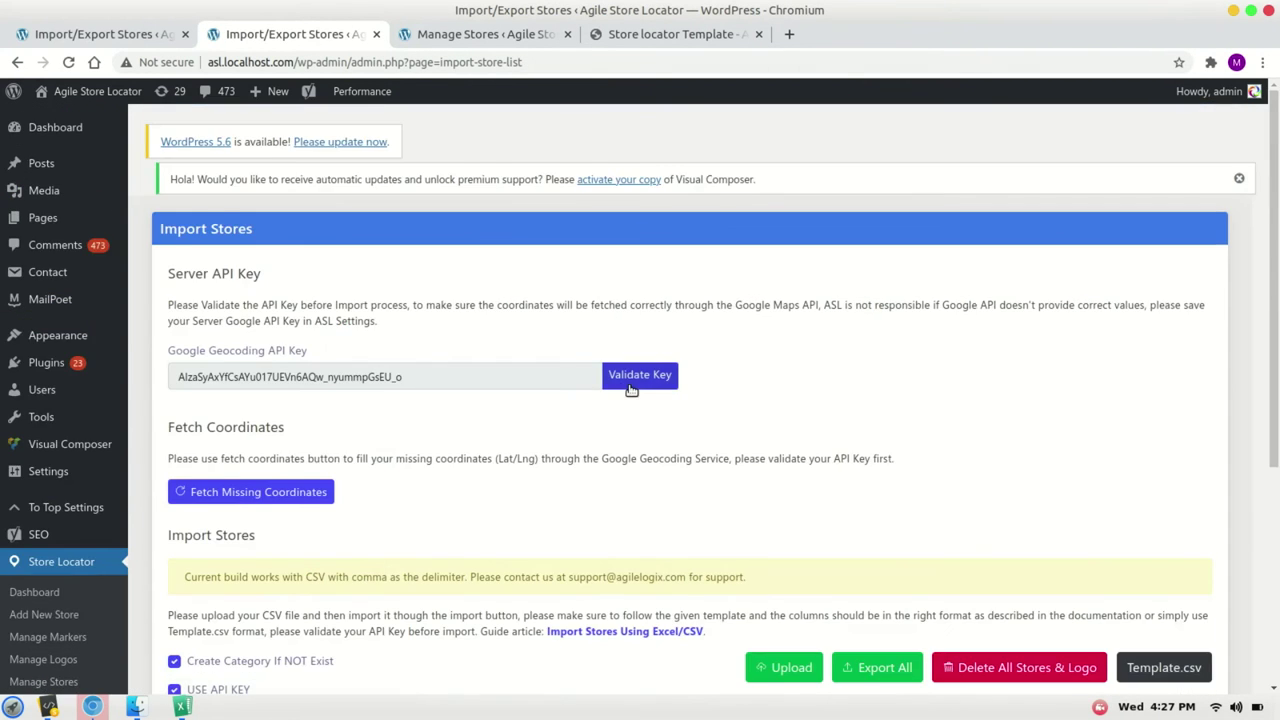
{"action": "scroll", "coordinate": [680, 380], "scroll_direction": "down", "scroll_amount": 5}
{"action": "left_click", "coordinate": [958, 373]}
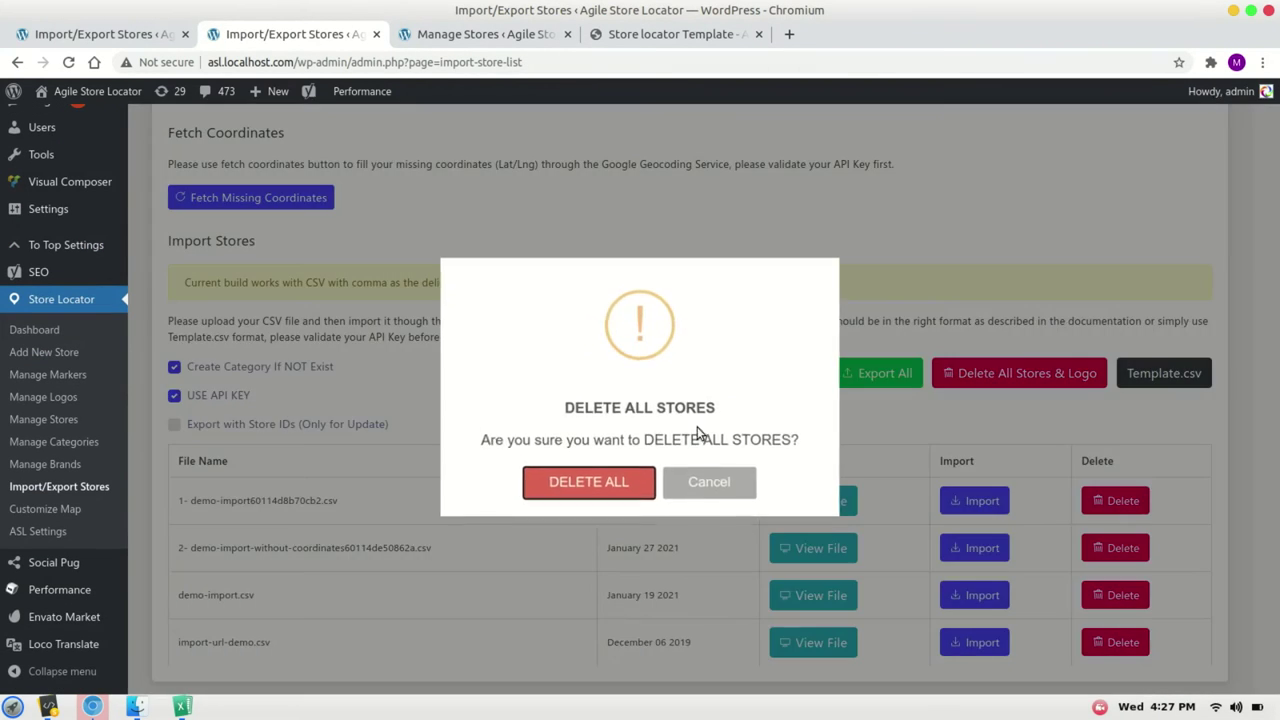
{"action": "left_click", "coordinate": [566, 490]}
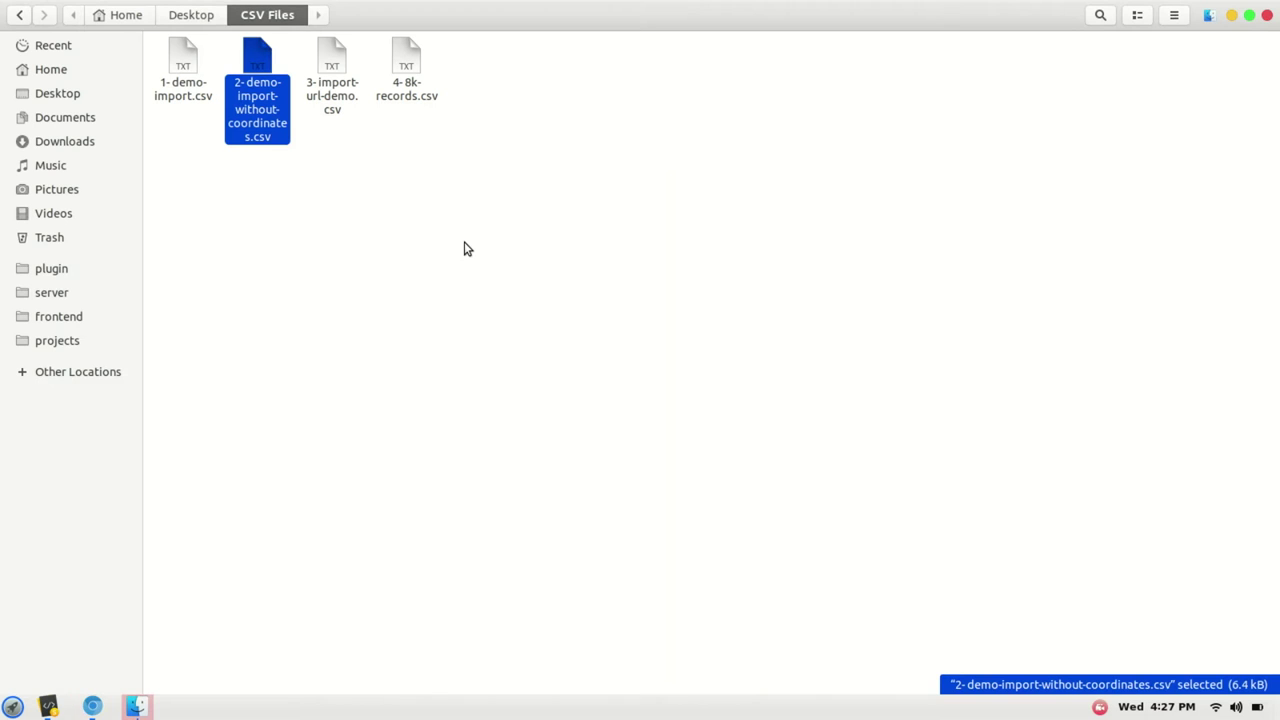
Open 3- import-url-demo.csv from the CSV Files folder in LibreOffice Calc with the default import settings
{"action": "left_click", "coordinate": [463, 248]}
{"action": "double_click", "coordinate": [336, 105]}
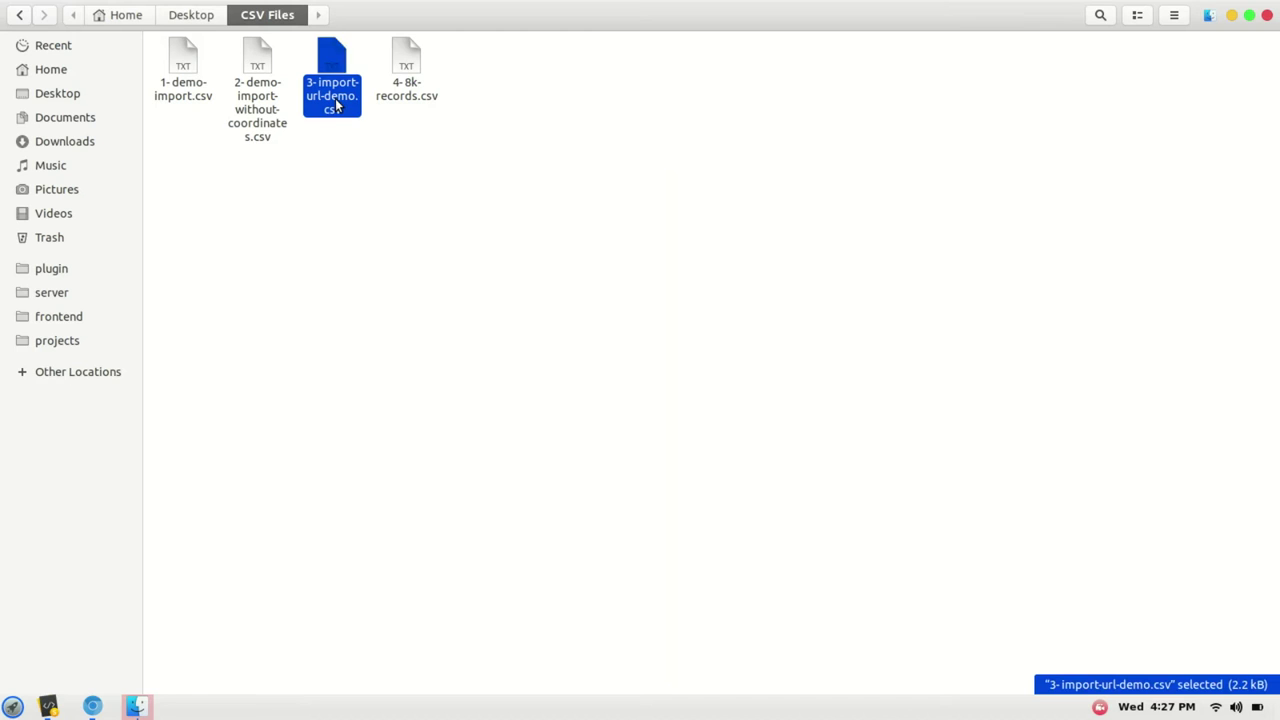
{"action": "left_click", "coordinate": [766, 563]}
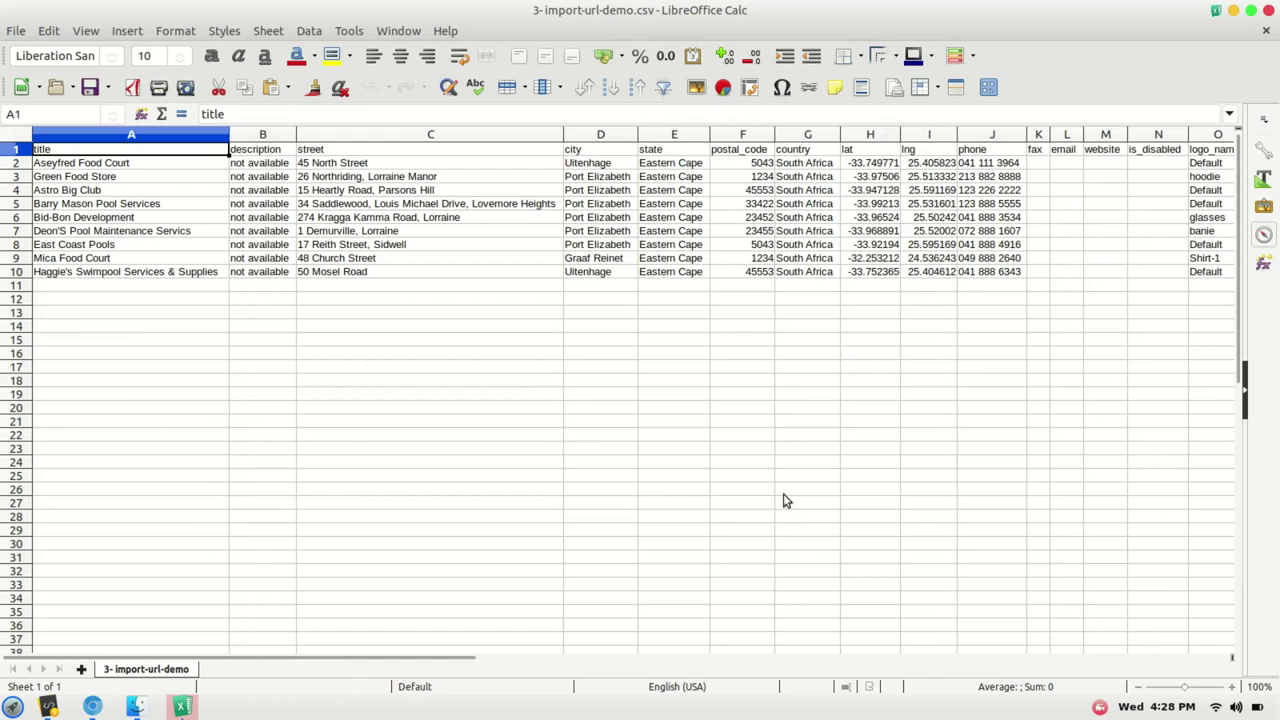
Examine the logo_image column of the sheet, from its header to the image URL in row 3
{"action": "left_click", "coordinate": [904, 207]}
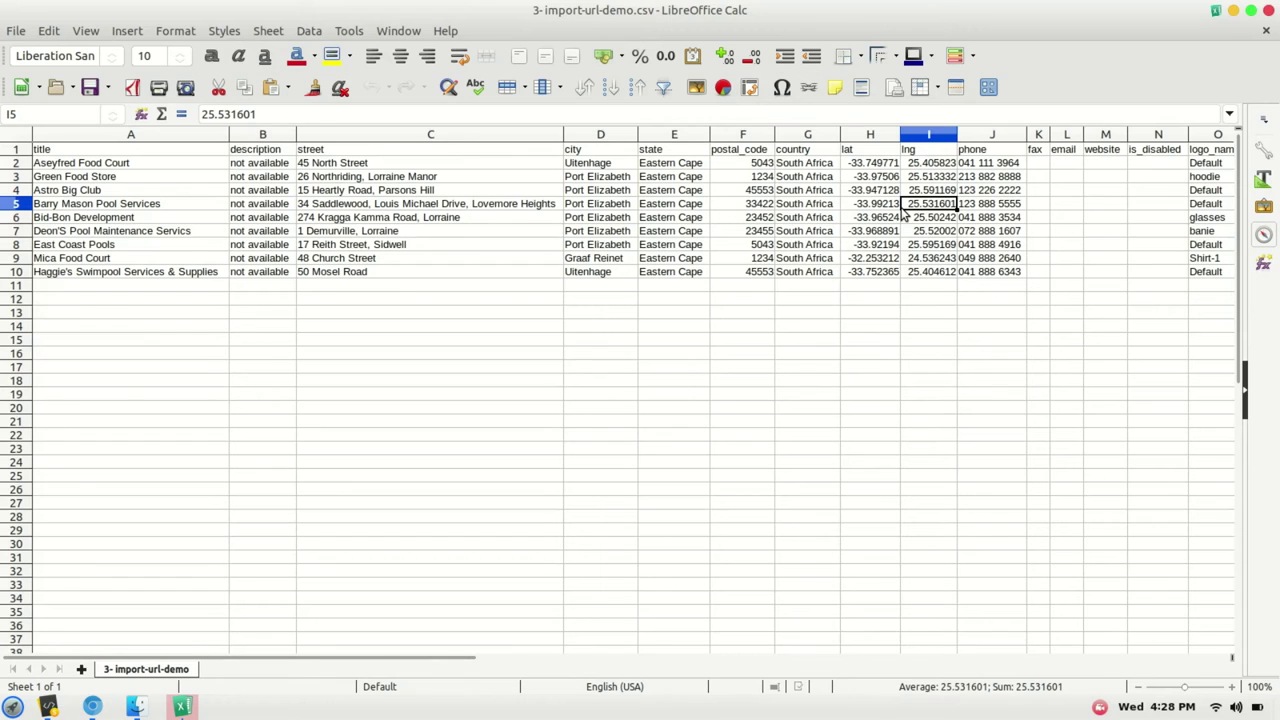
{"action": "key", "text": "Right"}
{"action": "key", "text": "Right"}
{"action": "key", "text": "Right"}
{"action": "key", "text": "Right"}
{"action": "key", "text": "Right"}
{"action": "key", "text": "Right"}
{"action": "key", "text": "Right"}
{"action": "key", "text": "Right"}
{"action": "key", "text": "Right"}
{"action": "key", "text": "Right"}
{"action": "key", "text": "Up"}
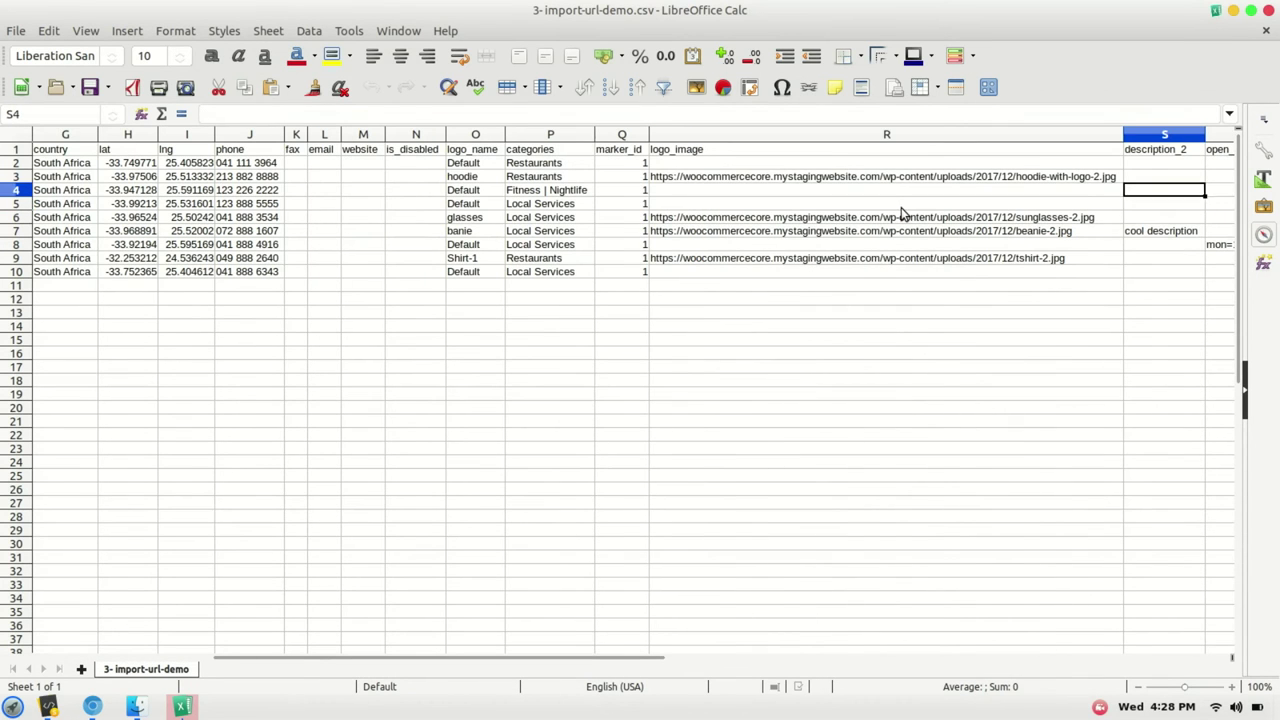
{"action": "key", "text": "Left"}
{"action": "key", "text": "Up"}
{"action": "key", "text": "Up"}
{"action": "key", "text": "Up"}
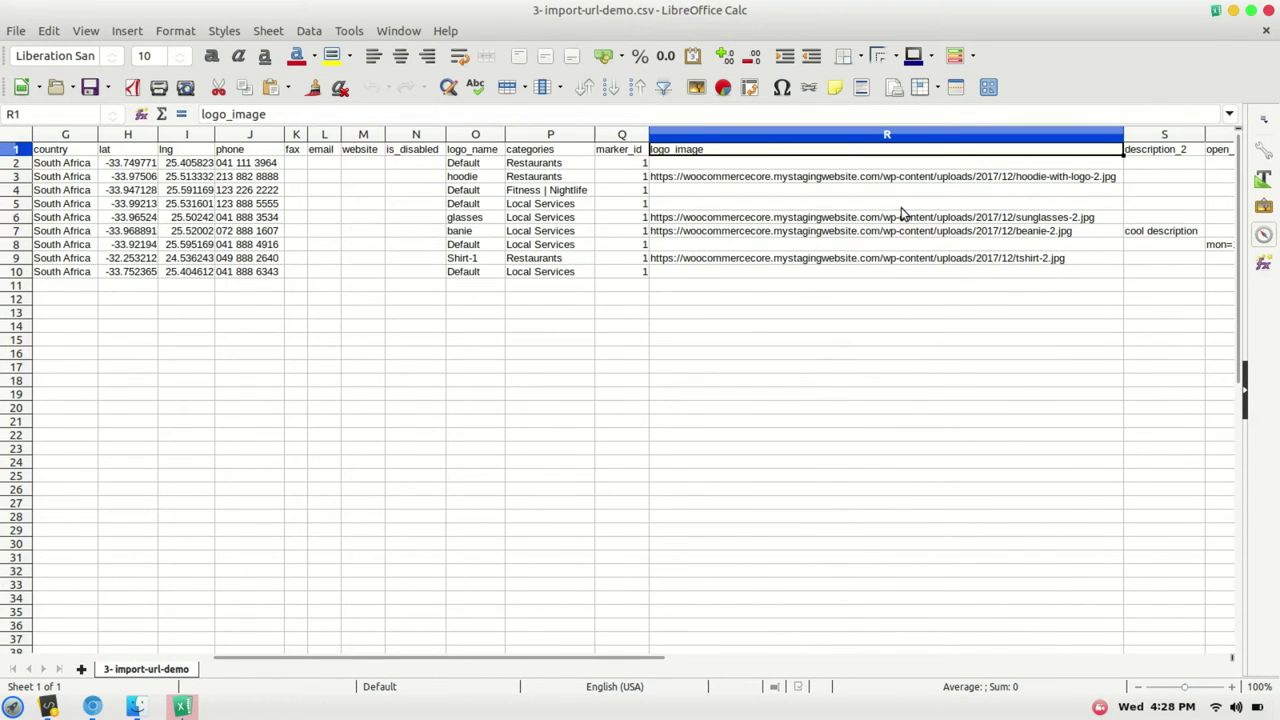
{"action": "key", "text": "Down"}
{"action": "key", "text": "Down"}
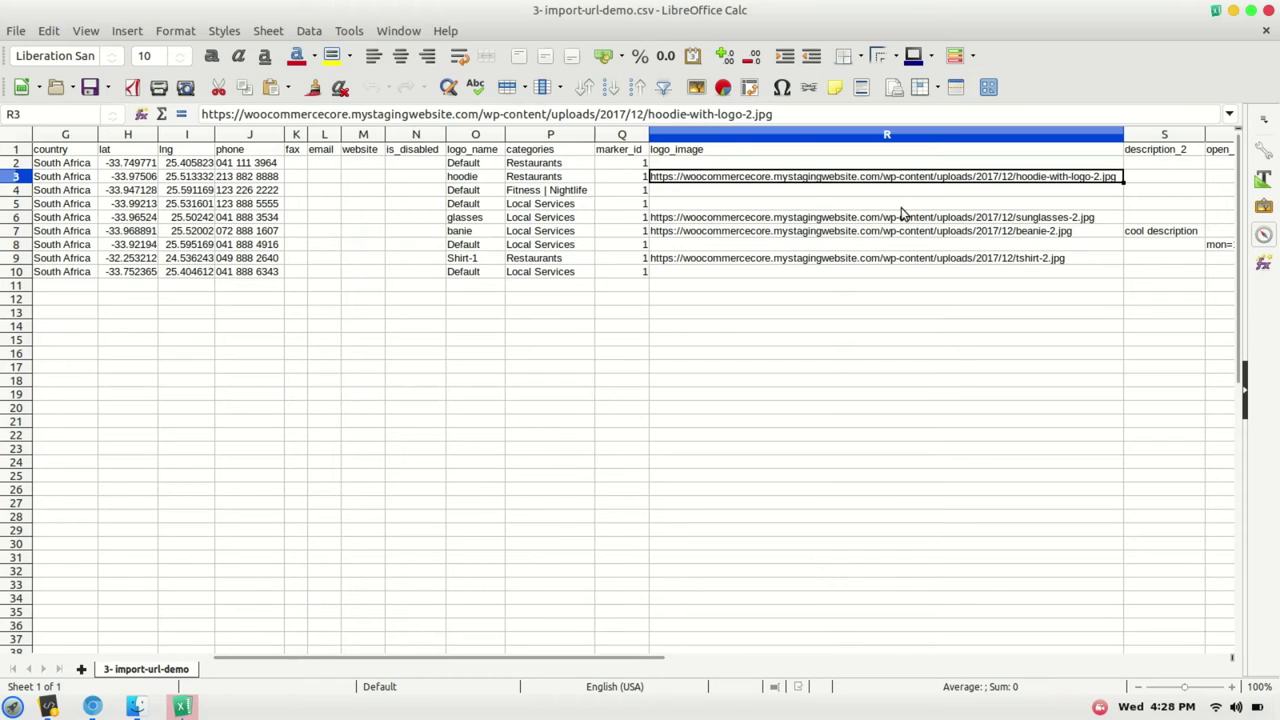
Examine the logo_name column, comparing the entries in rows 2 and 3
{"action": "key", "text": "Left"}
{"action": "key", "text": "Left"}
{"action": "key", "text": "Left"}
{"action": "key", "text": "Up"}
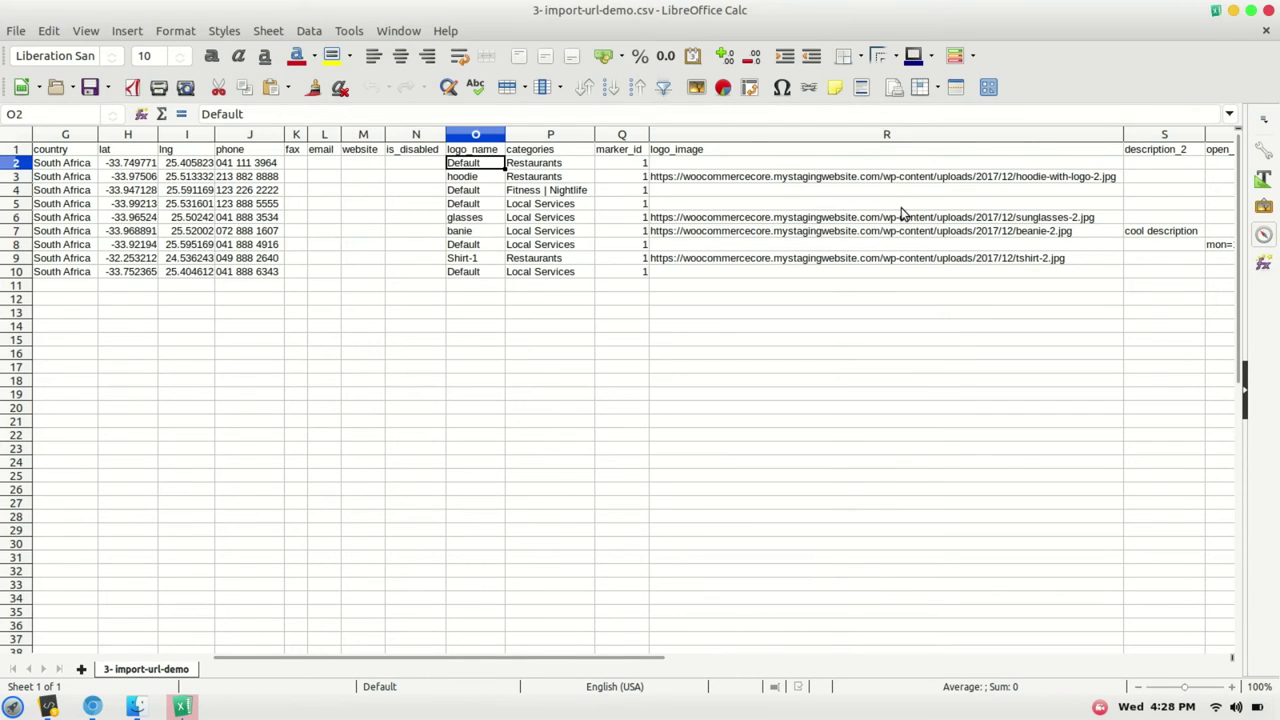
{"action": "key", "text": "Down"}
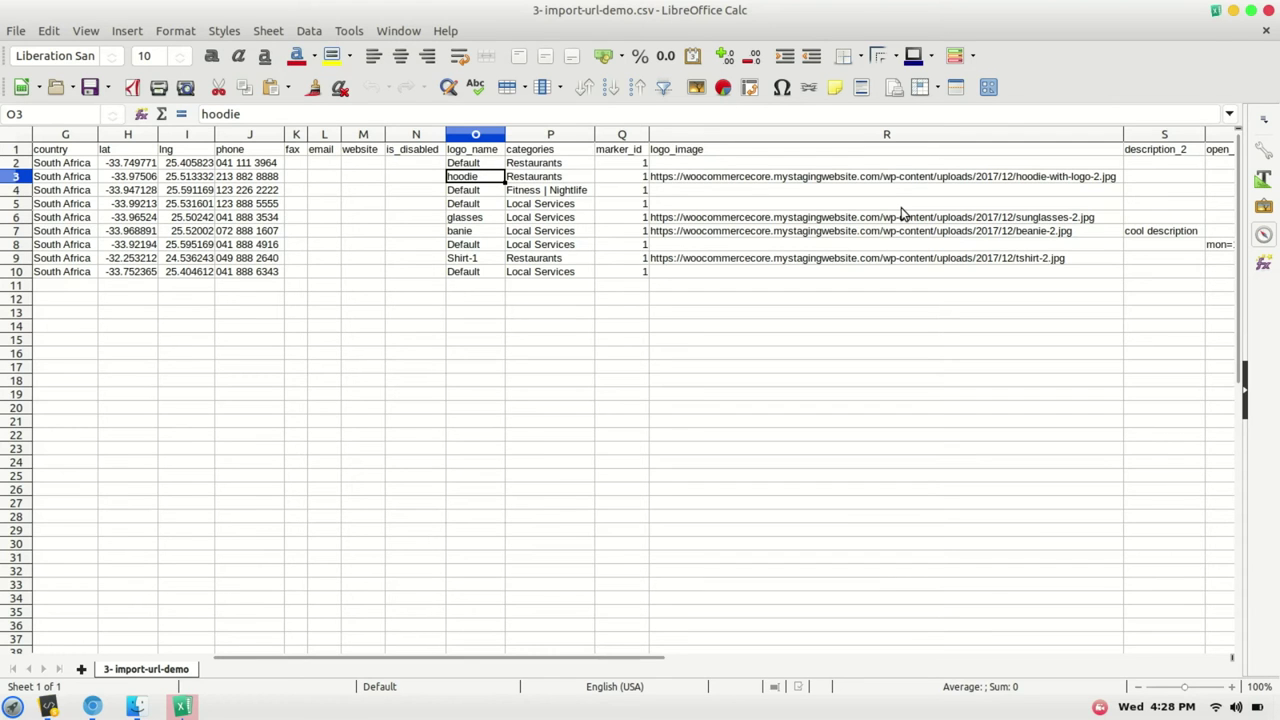
Close LibreOffice Calc, switch back to the browser and upload 3- import-url-demo.csv to the Import Stores file list
{"action": "key", "text": "ctrl+q"}
{"action": "key", "text": "alt+Tab"}
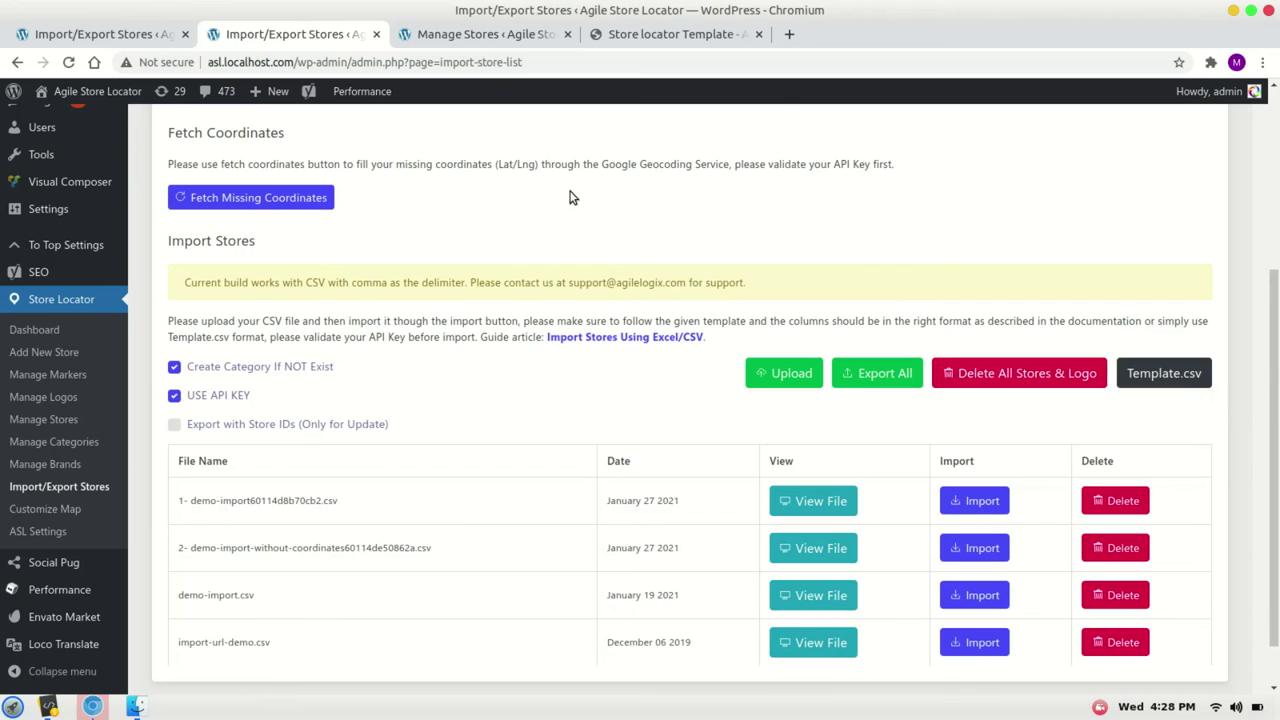
{"action": "left_click", "coordinate": [778, 376]}
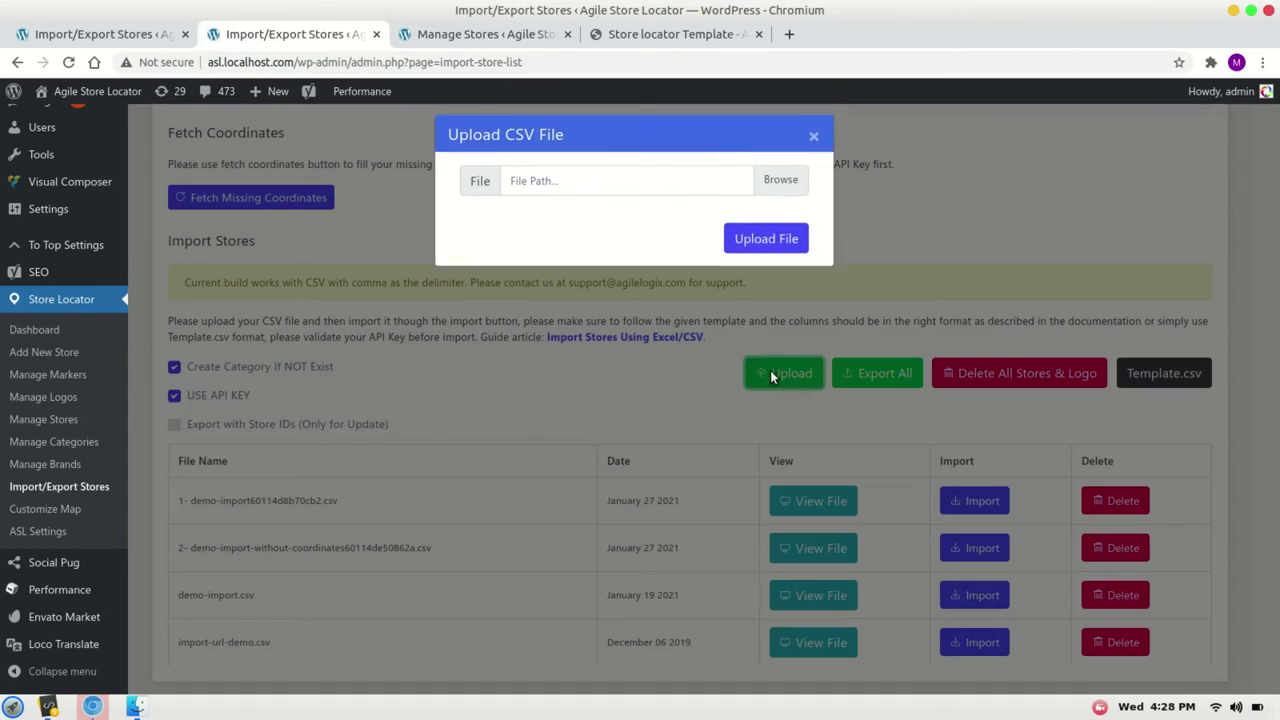
{"action": "left_click", "coordinate": [786, 190]}
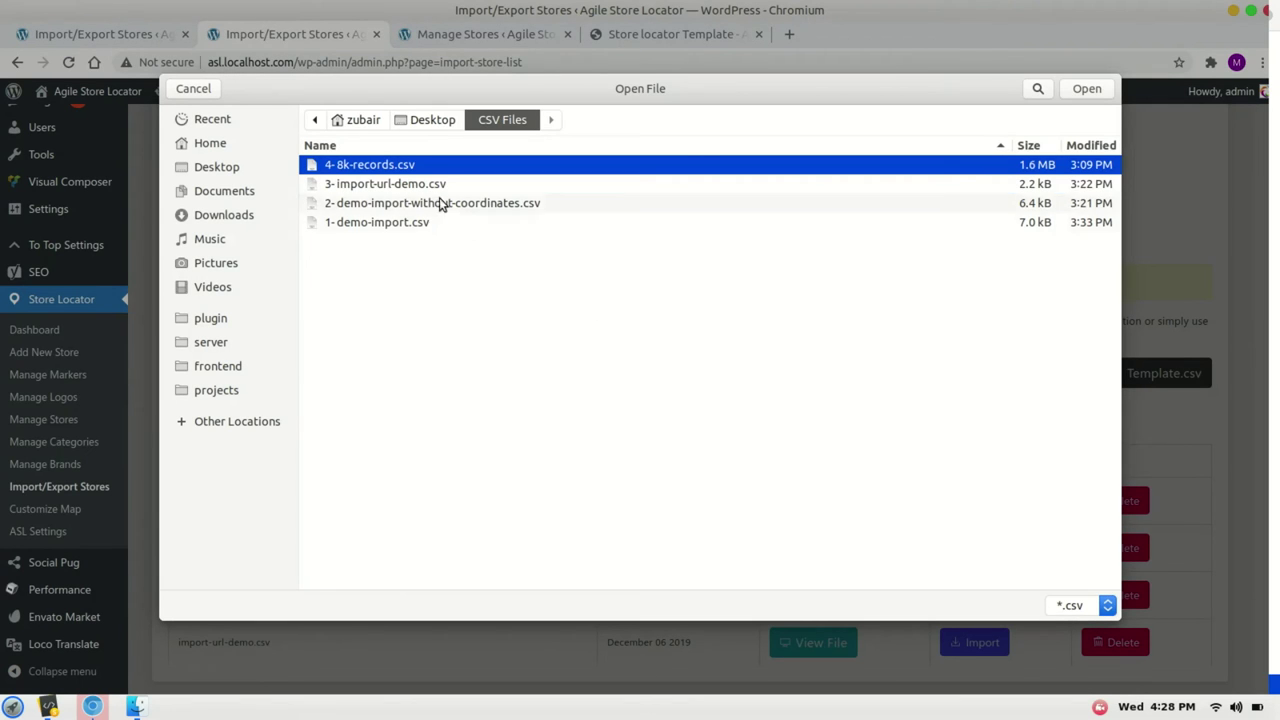
{"action": "left_click", "coordinate": [422, 186]}
{"action": "double_click", "coordinate": [422, 186]}
{"action": "left_click", "coordinate": [760, 269]}
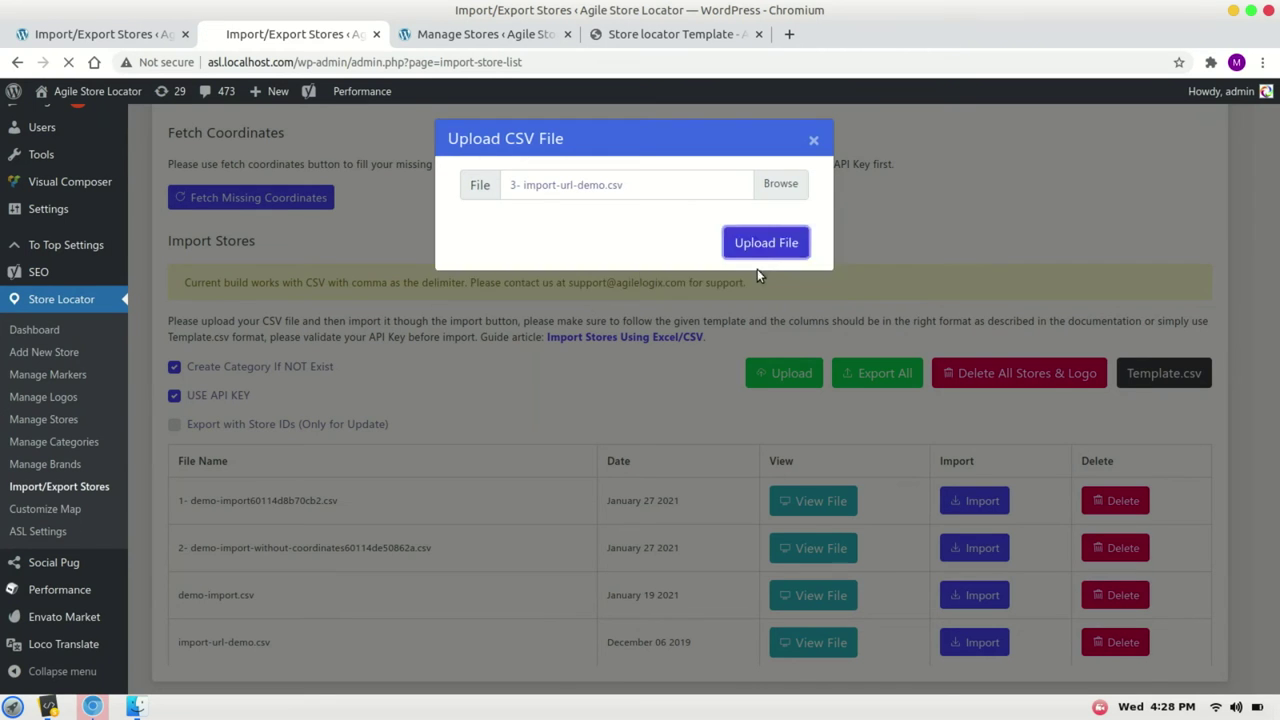
Import the uploaded 3- import-url-demo file and review the import log for the logos
{"action": "scroll", "coordinate": [706, 420], "scroll_direction": "down", "scroll_amount": 5}
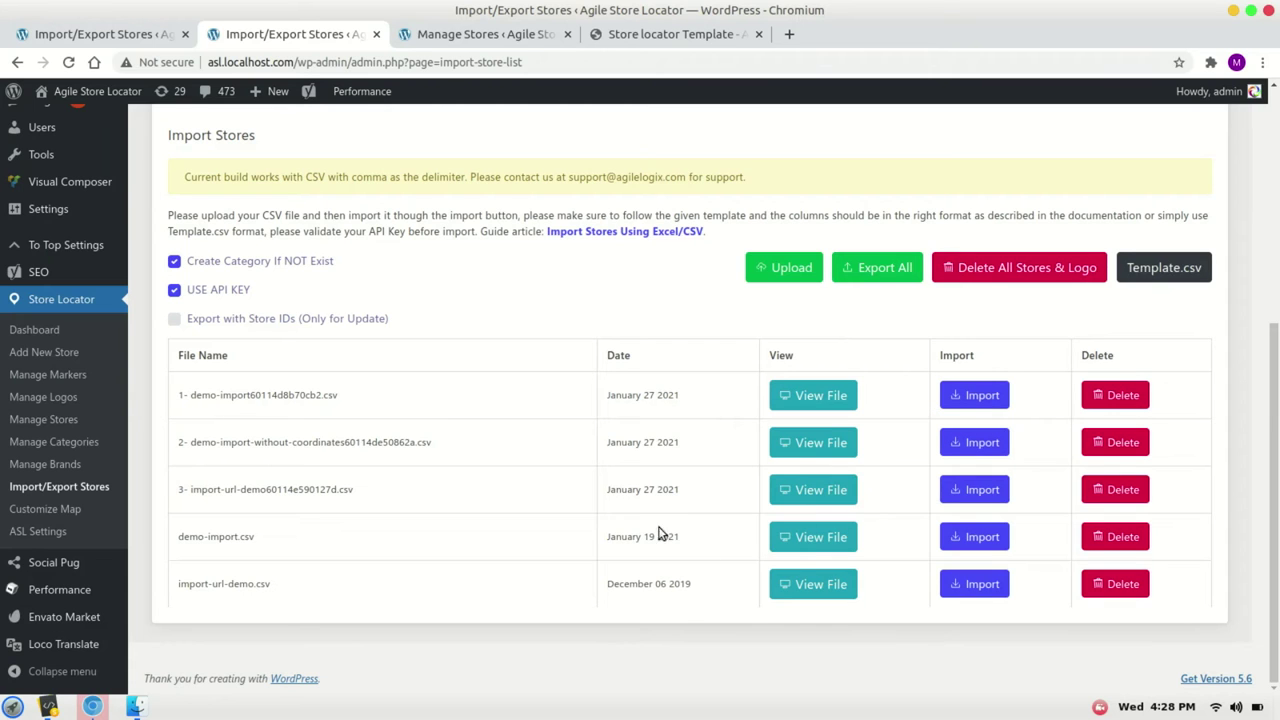
{"action": "left_click", "coordinate": [972, 497]}
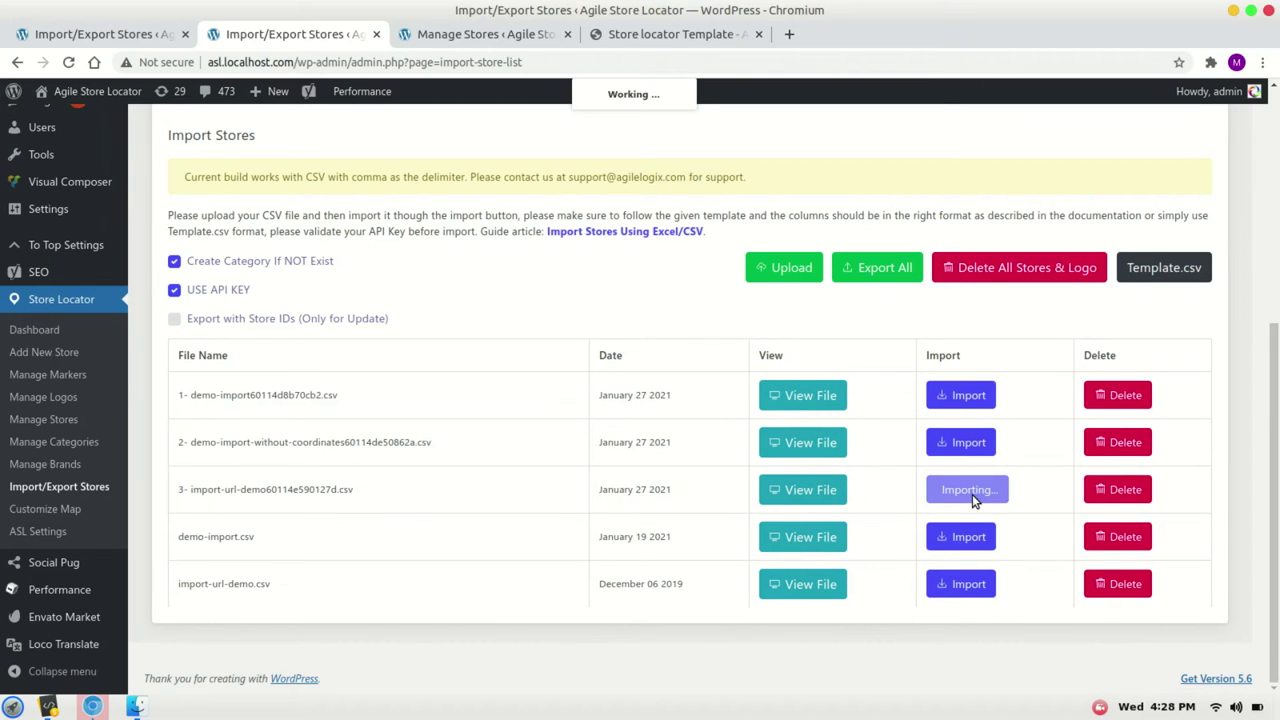
{"action": "scroll", "coordinate": [772, 452], "scroll_direction": "up", "scroll_amount": 3}
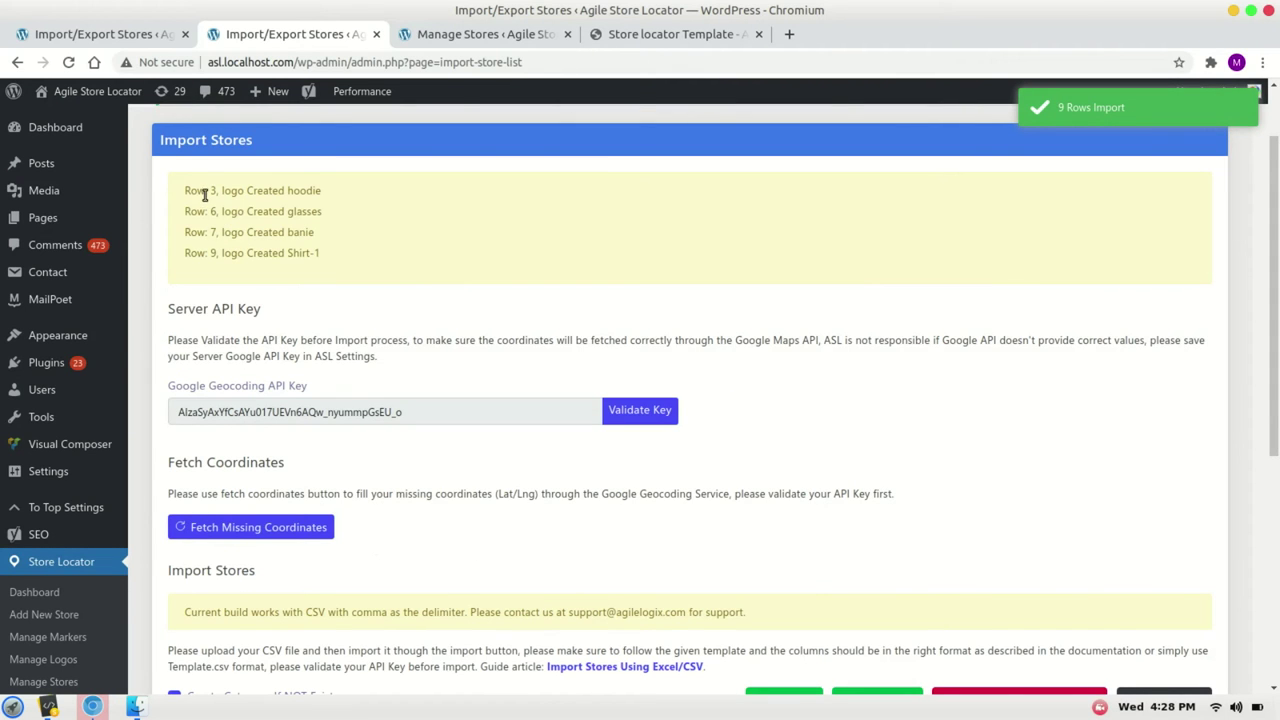
{"action": "left_click_drag", "start_coordinate": [204, 192], "coordinate": [363, 260]}
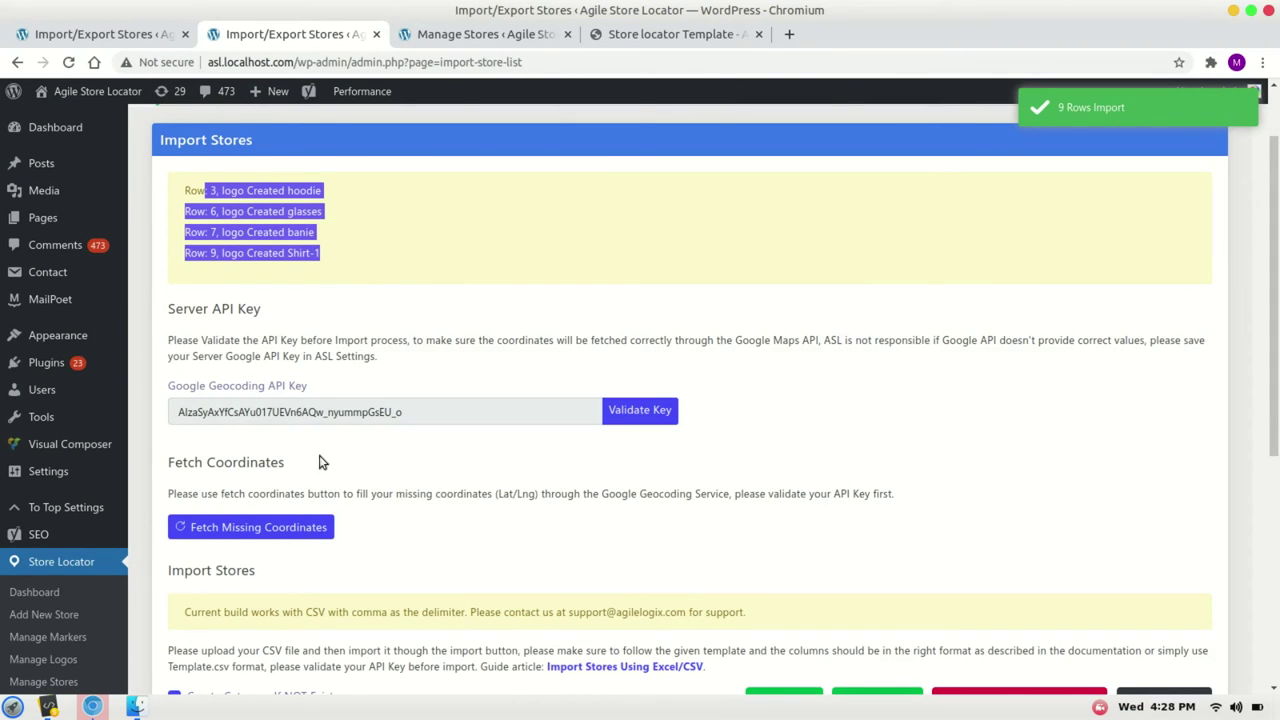
{"action": "scroll", "coordinate": [319, 455], "scroll_direction": "down", "scroll_amount": 3}
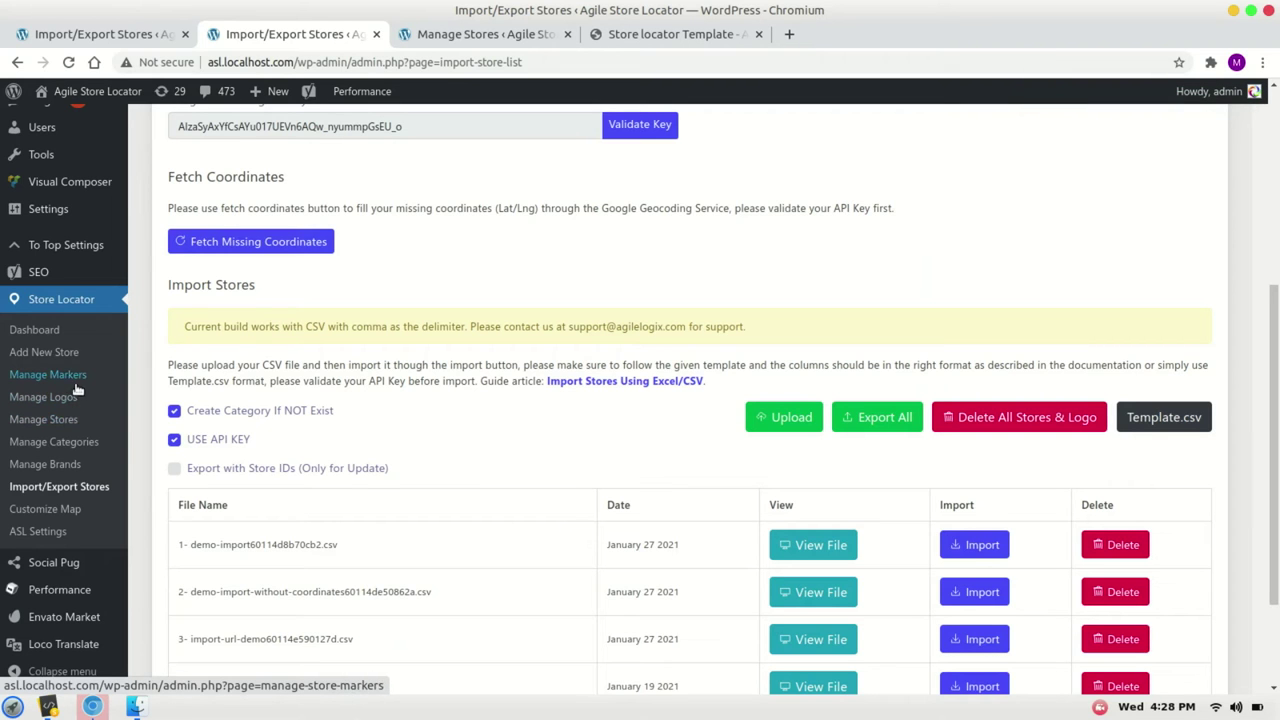
Open the Manage Logos page in a new tab and examine the imported logo names and images
{"action": "middle_click", "coordinate": [81, 399]}
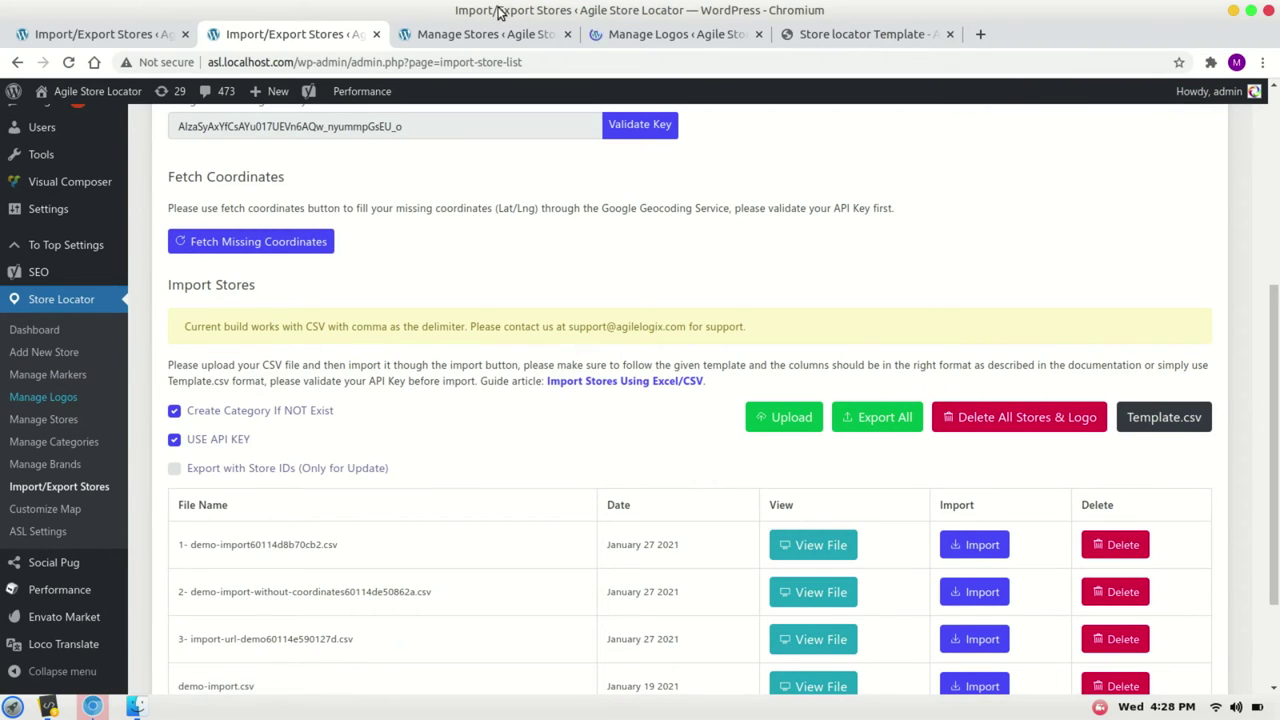
{"action": "left_click", "coordinate": [643, 45]}
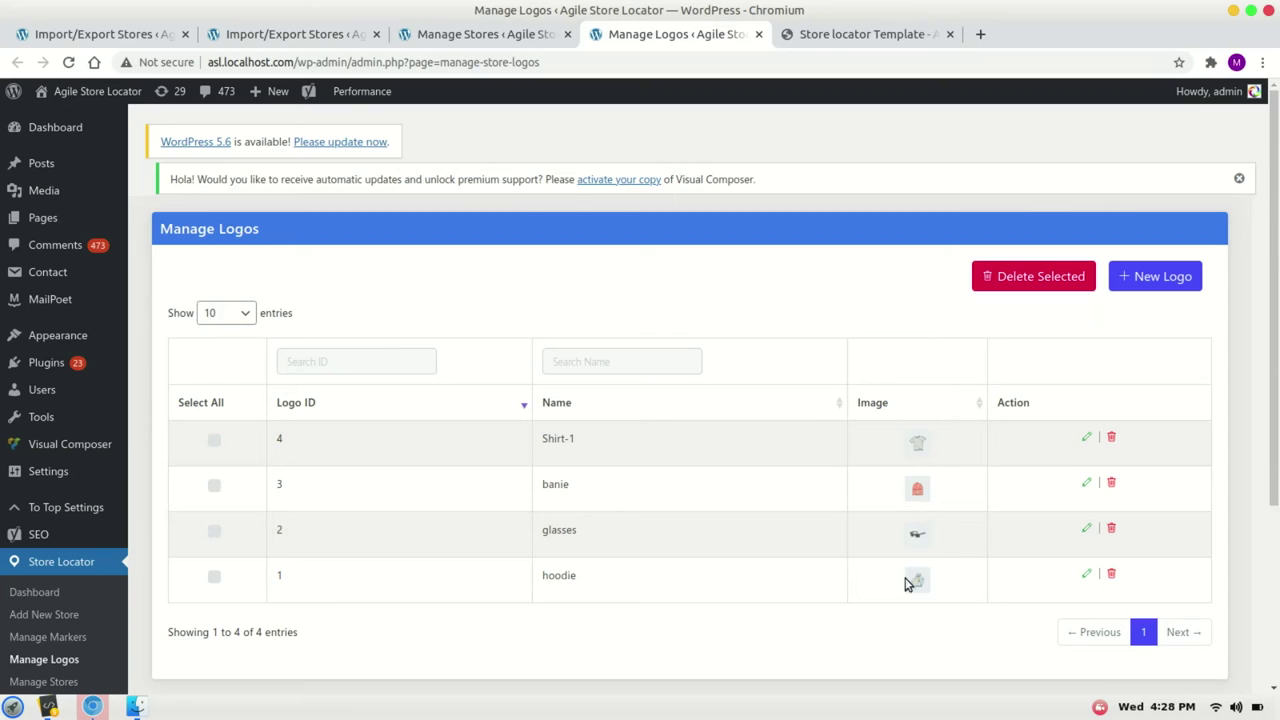
{"action": "scroll", "coordinate": [412, 352], "scroll_direction": "down", "scroll_amount": 3}
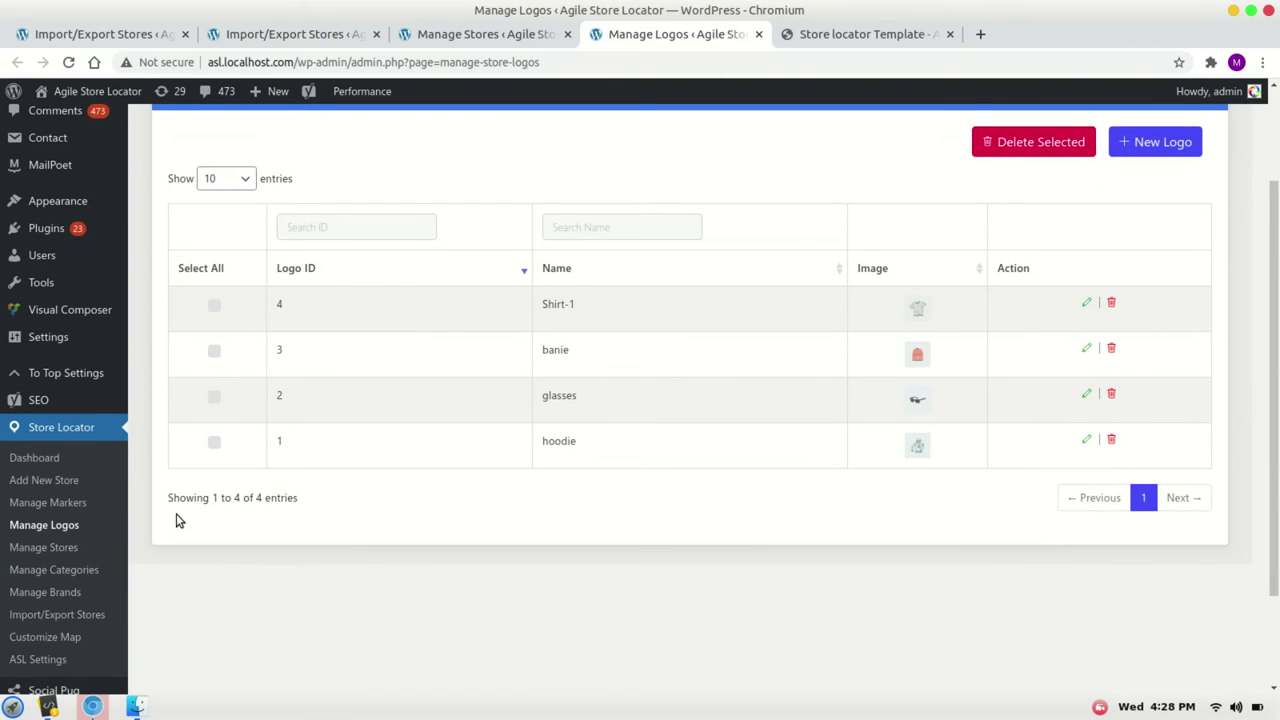
Go back to the Import/Export Stores page and delete all stores and logos
{"action": "left_click", "coordinate": [85, 615]}
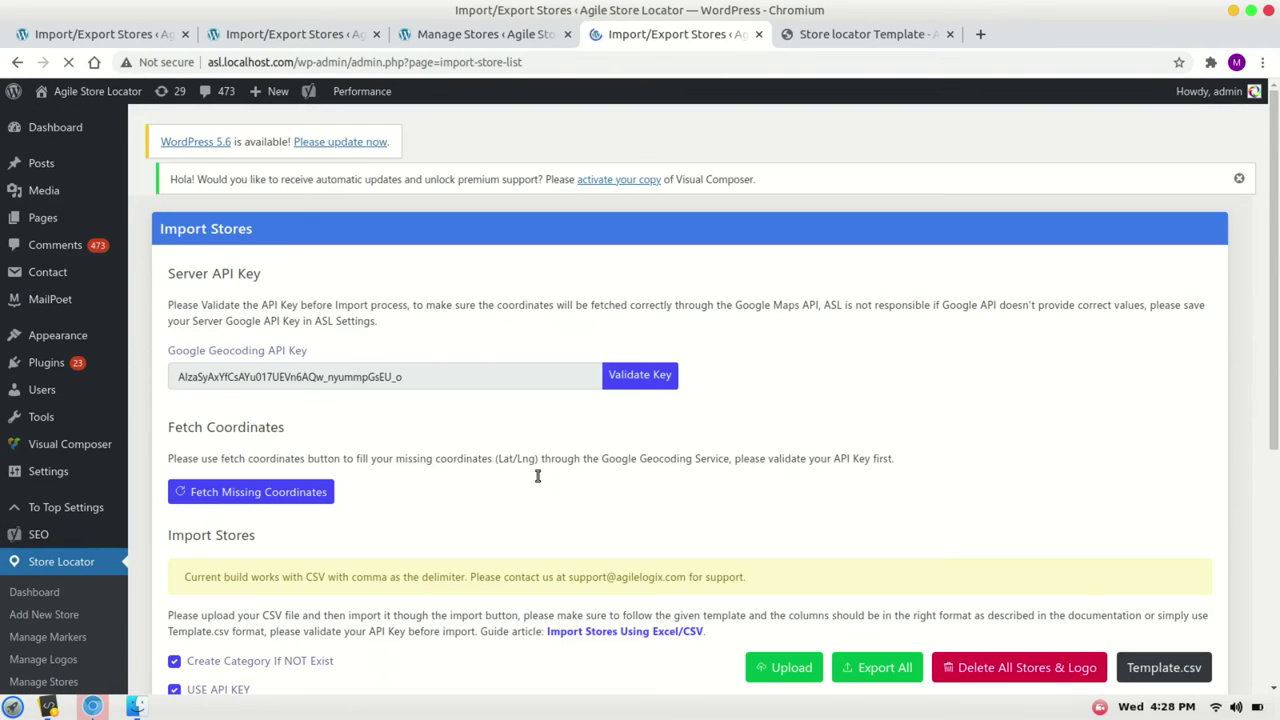
{"action": "scroll", "coordinate": [605, 488], "scroll_direction": "down", "scroll_amount": 5}
{"action": "left_click", "coordinate": [966, 377]}
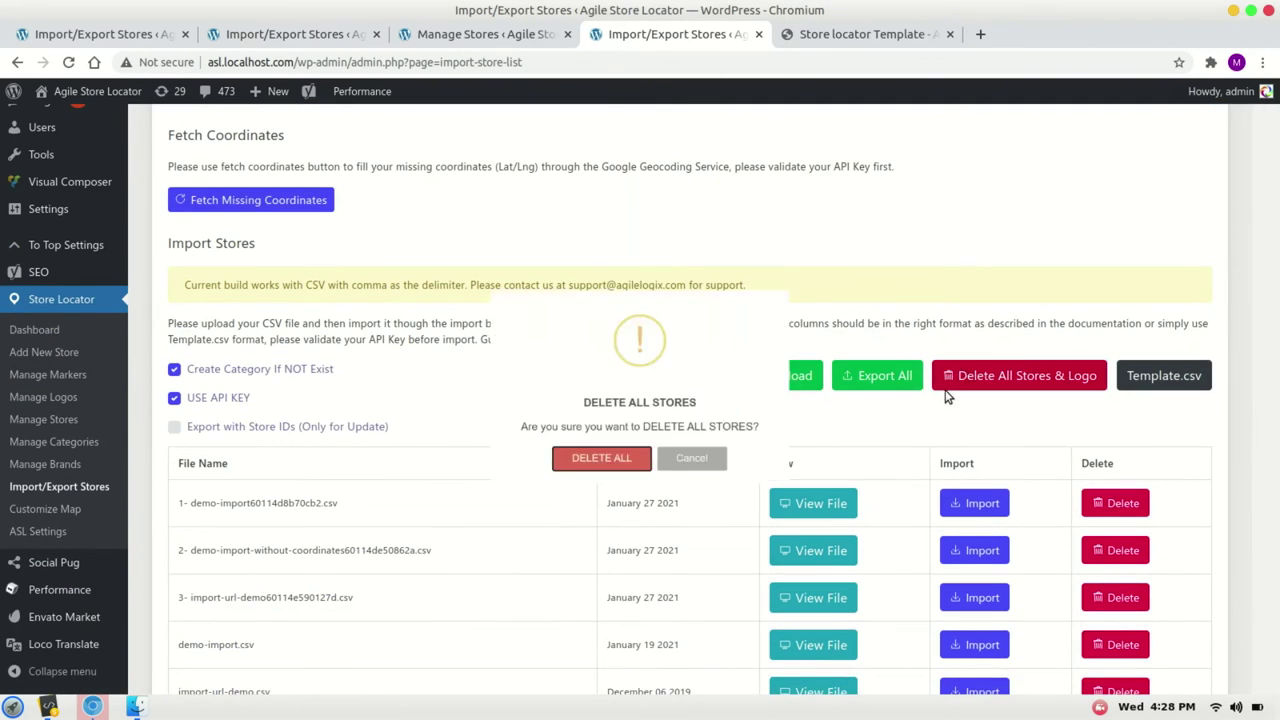
{"action": "left_click", "coordinate": [589, 487]}
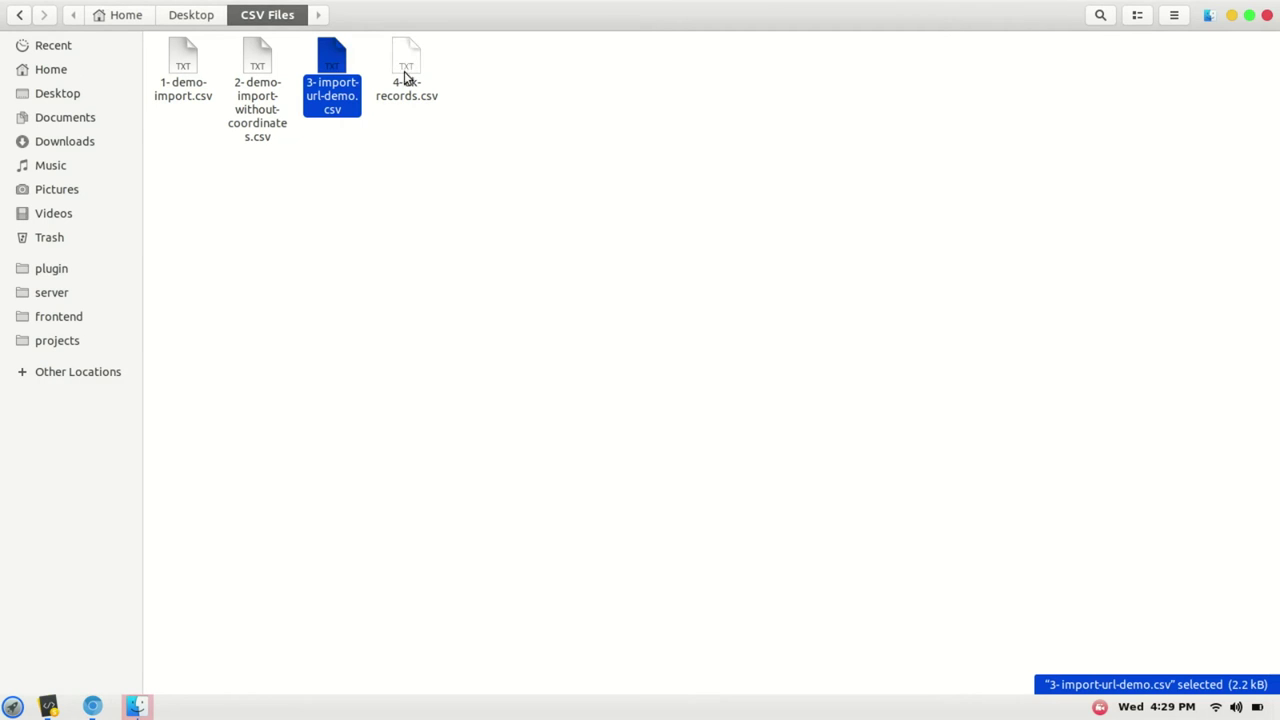
Open 4- 8k-records.csv from the CSV Files folder in LibreOffice Calc and examine its columns from city to lat
{"action": "double_click", "coordinate": [406, 80]}
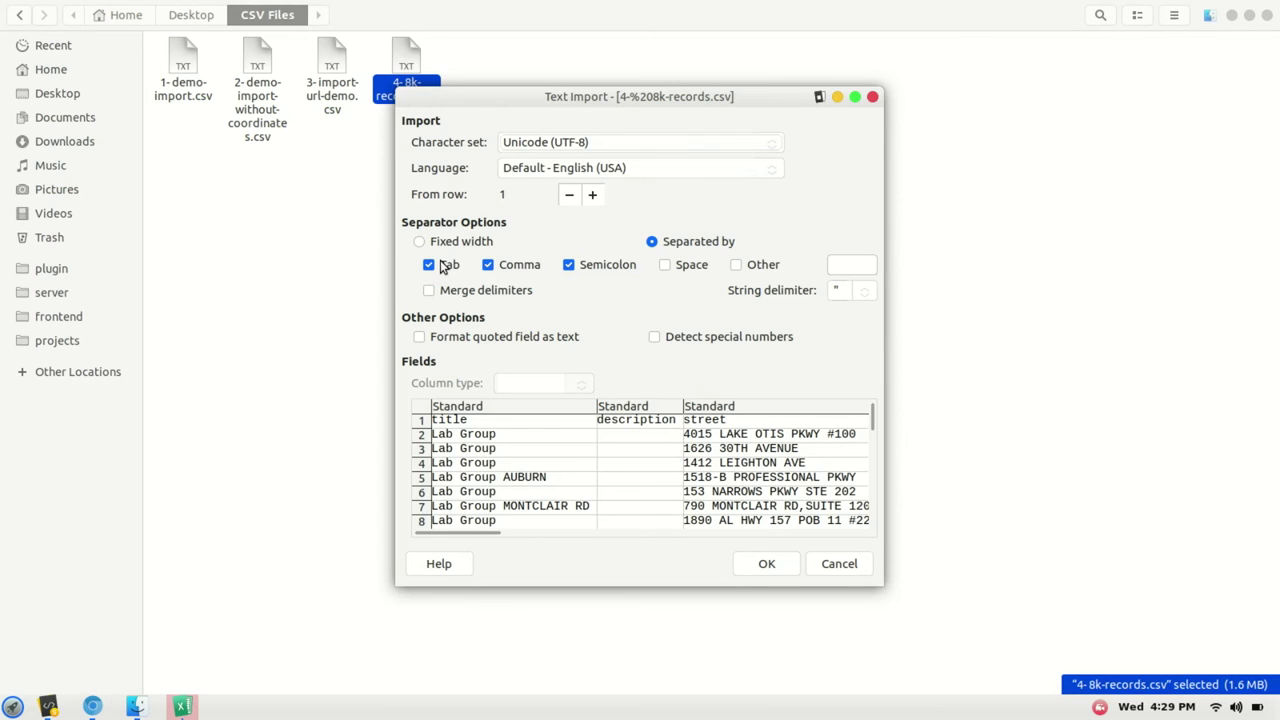
{"action": "left_click", "coordinate": [764, 563]}
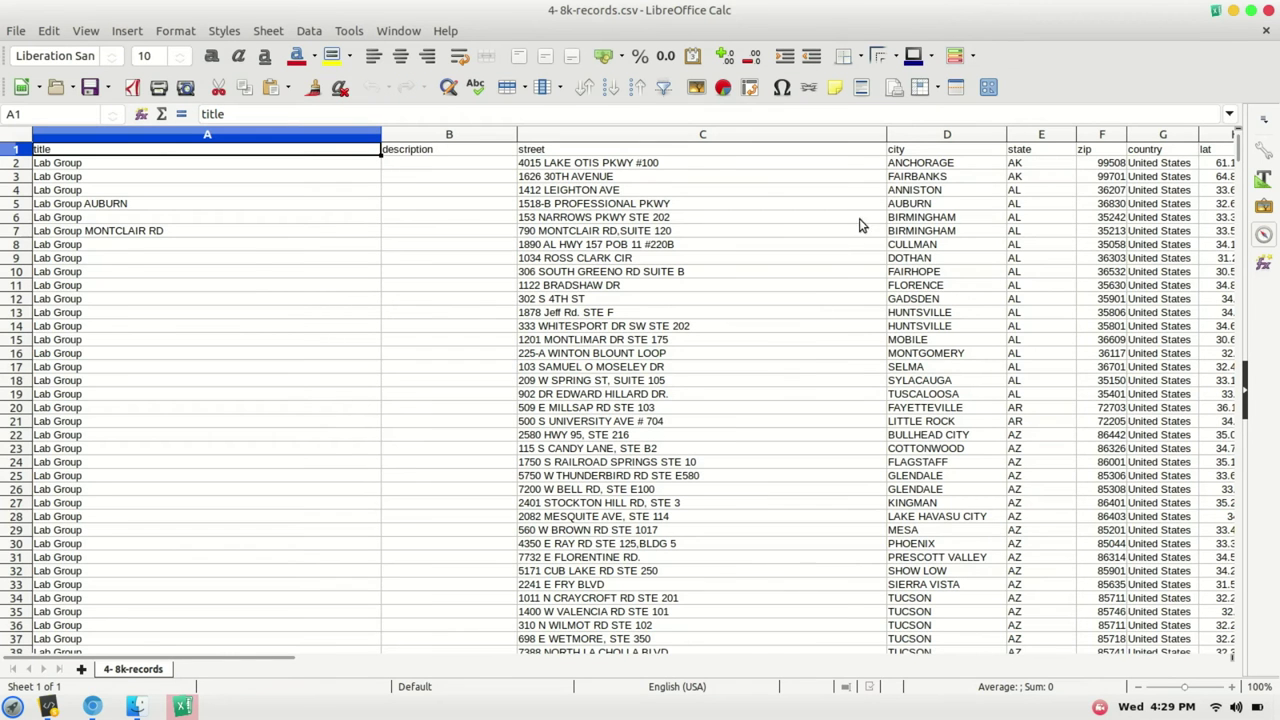
{"action": "left_click", "coordinate": [922, 218]}
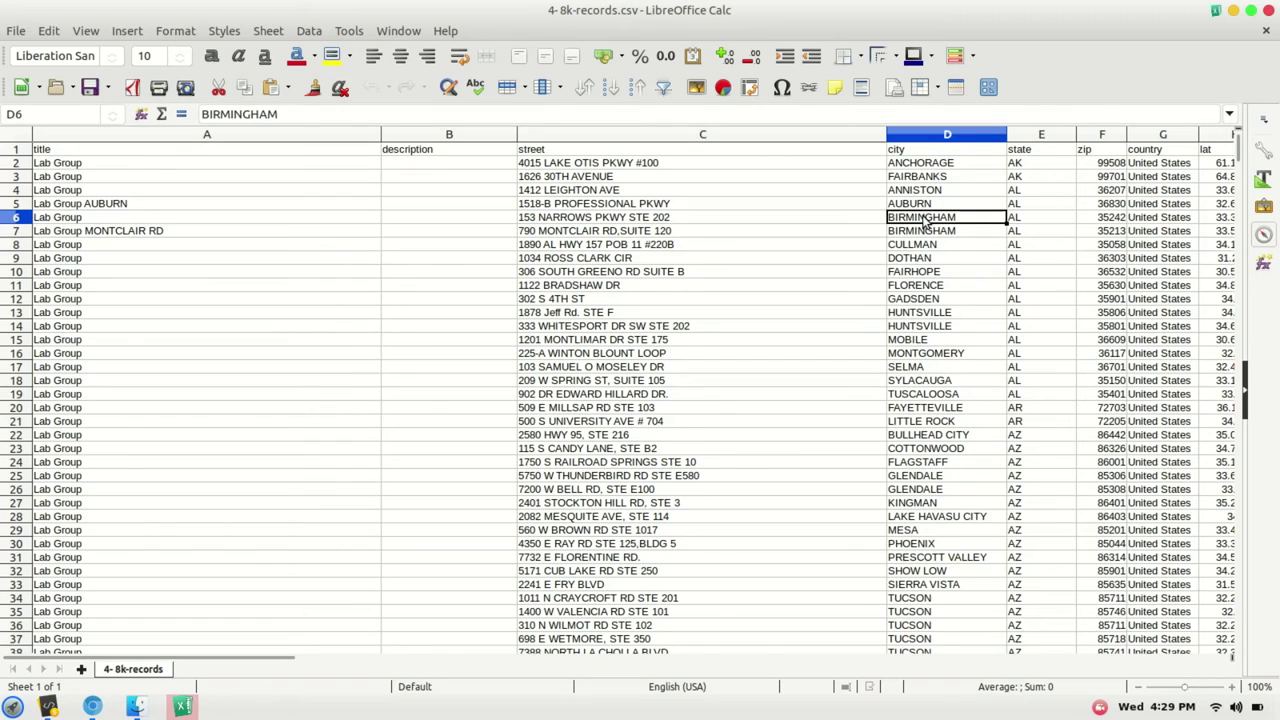
{"action": "key", "text": "Right"}
{"action": "key", "text": "Right"}
{"action": "key", "text": "Right"}
{"action": "key", "text": "Right"}
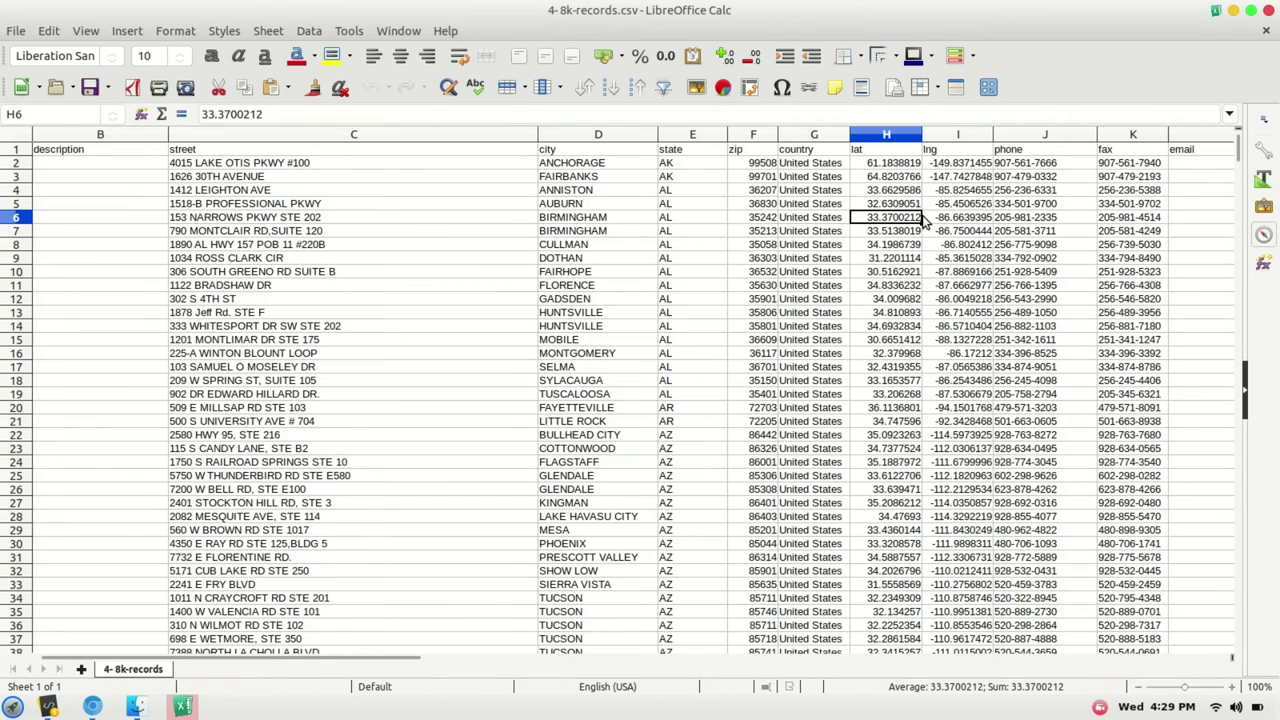
Return to the title header in A1 and check how far the records extend, jumping to the last row and back
{"action": "key", "text": "Up"}
{"action": "key", "text": "Up"}
{"action": "key", "text": "Up"}
{"action": "key", "text": "Up"}
{"action": "key", "text": "Up"}
{"action": "key", "text": "Left"}
{"action": "key", "text": "Left"}
{"action": "key", "text": "Left"}
{"action": "key", "text": "Left"}
{"action": "key", "text": "Left"}
{"action": "key", "text": "Left"}
{"action": "key", "text": "Left"}
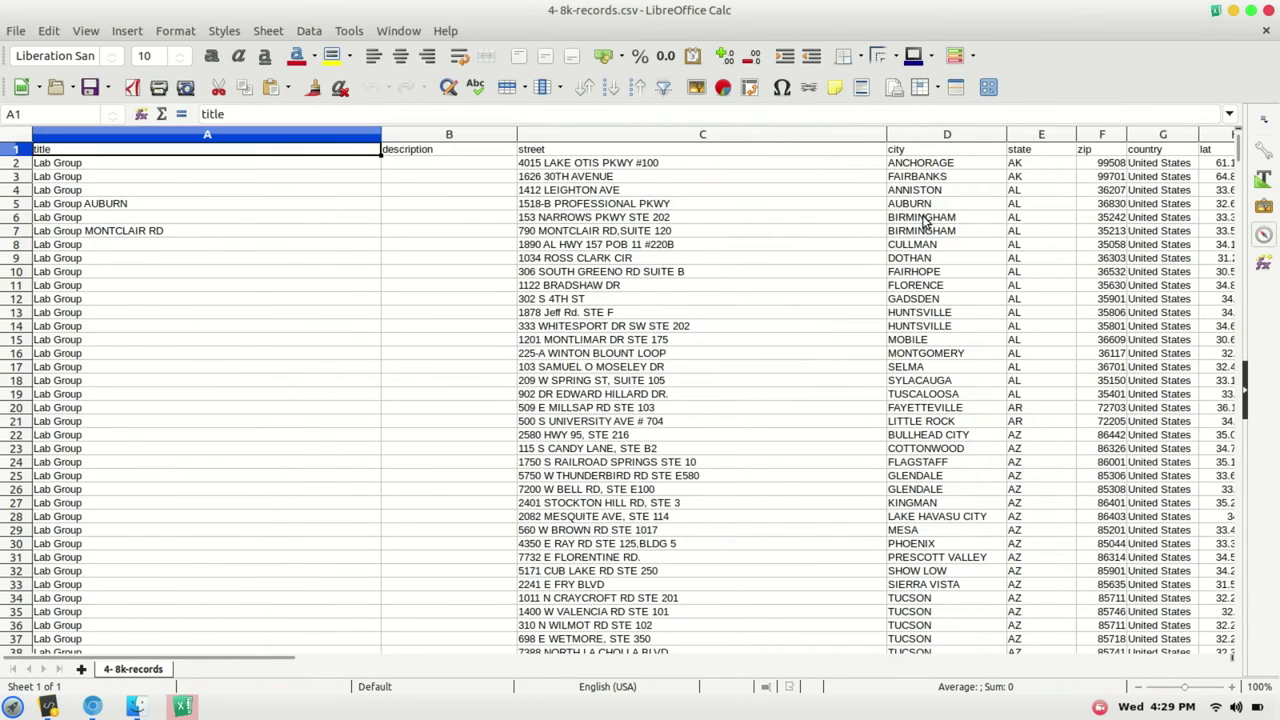
{"action": "key", "text": "ctrl+Down"}
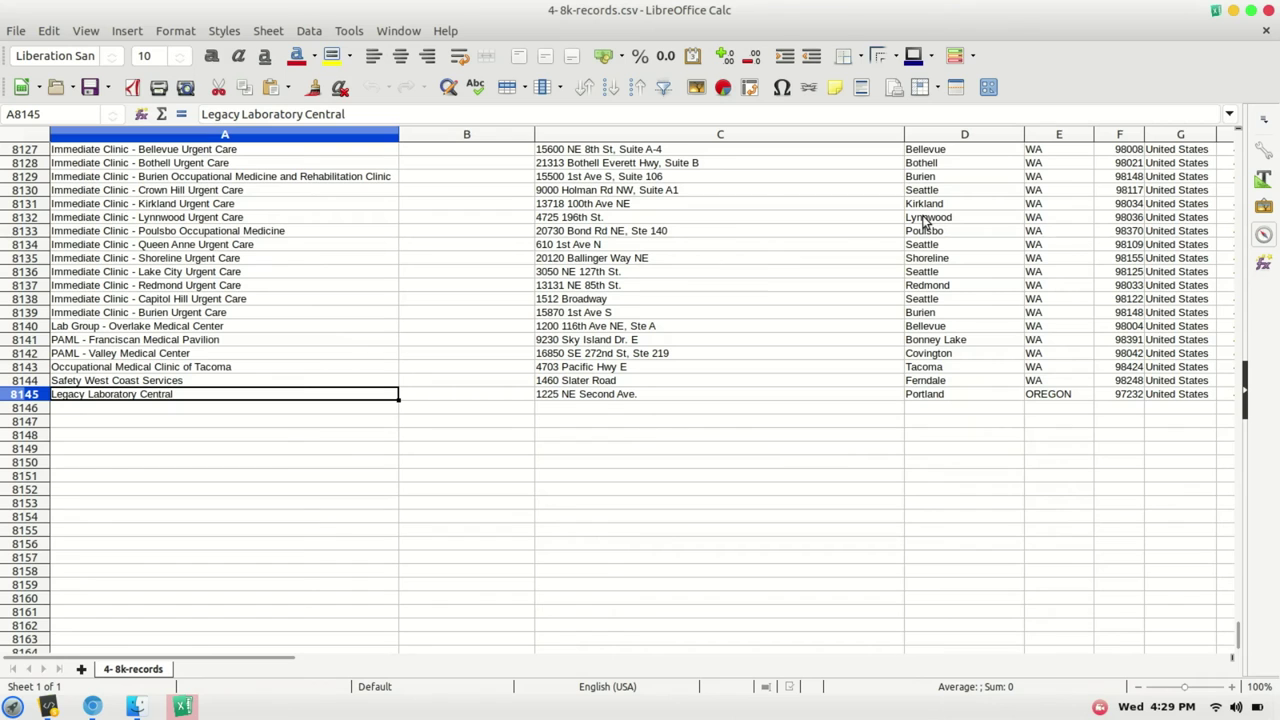
{"action": "key", "text": "ctrl+Up"}
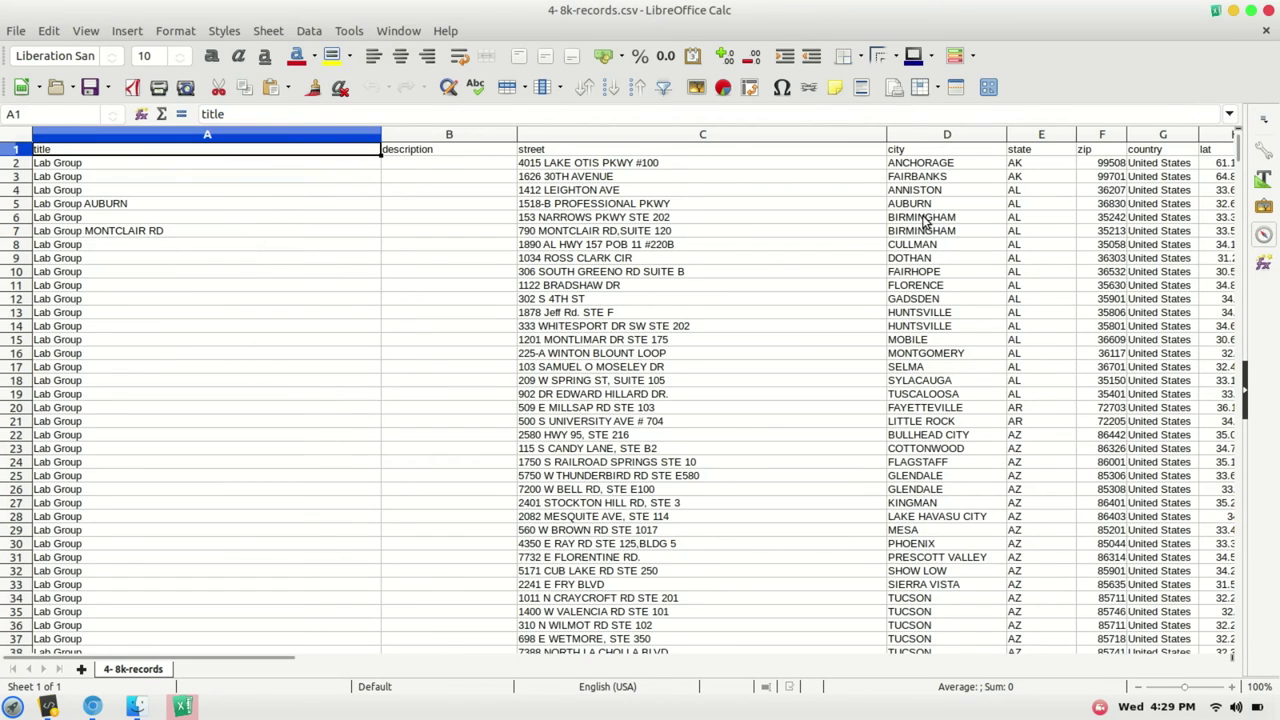
Close LibreOffice Calc, switch back to the browser and upload 4- 8k-records.csv to the Import Stores file list
{"action": "key", "text": "ctrl+q"}
{"action": "key", "text": "alt+Tab"}
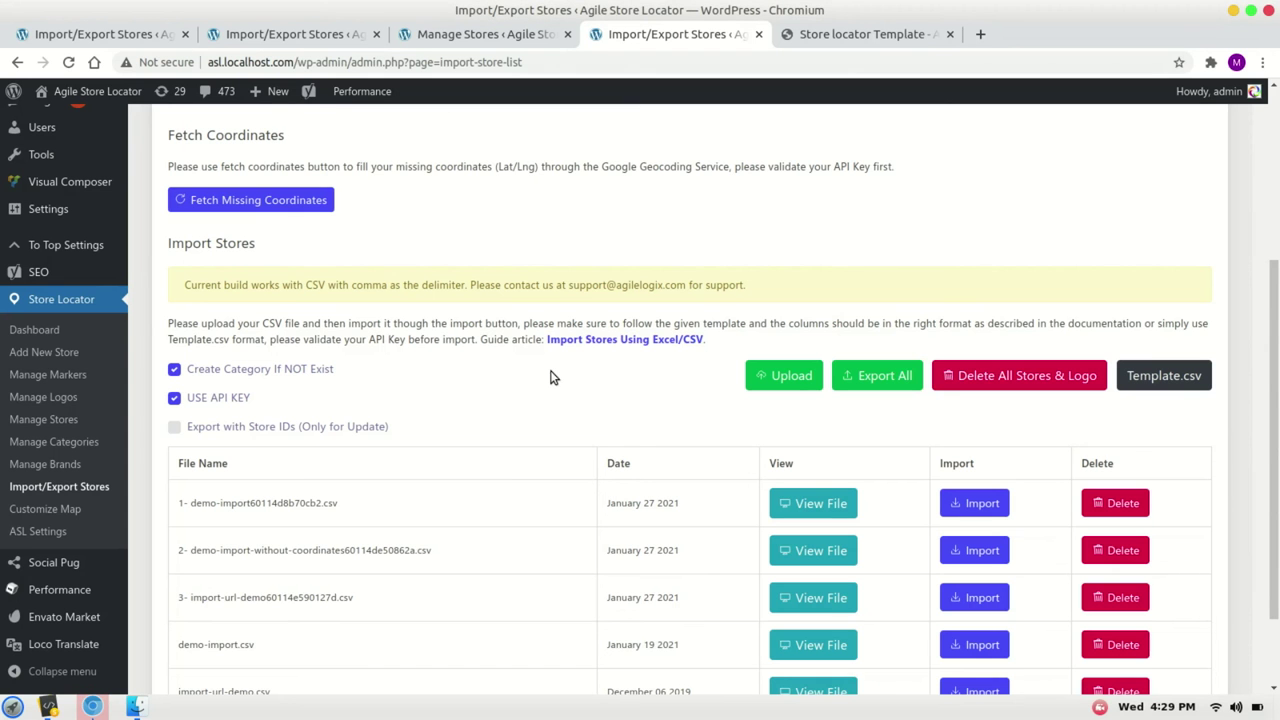
{"action": "left_click", "coordinate": [790, 375]}
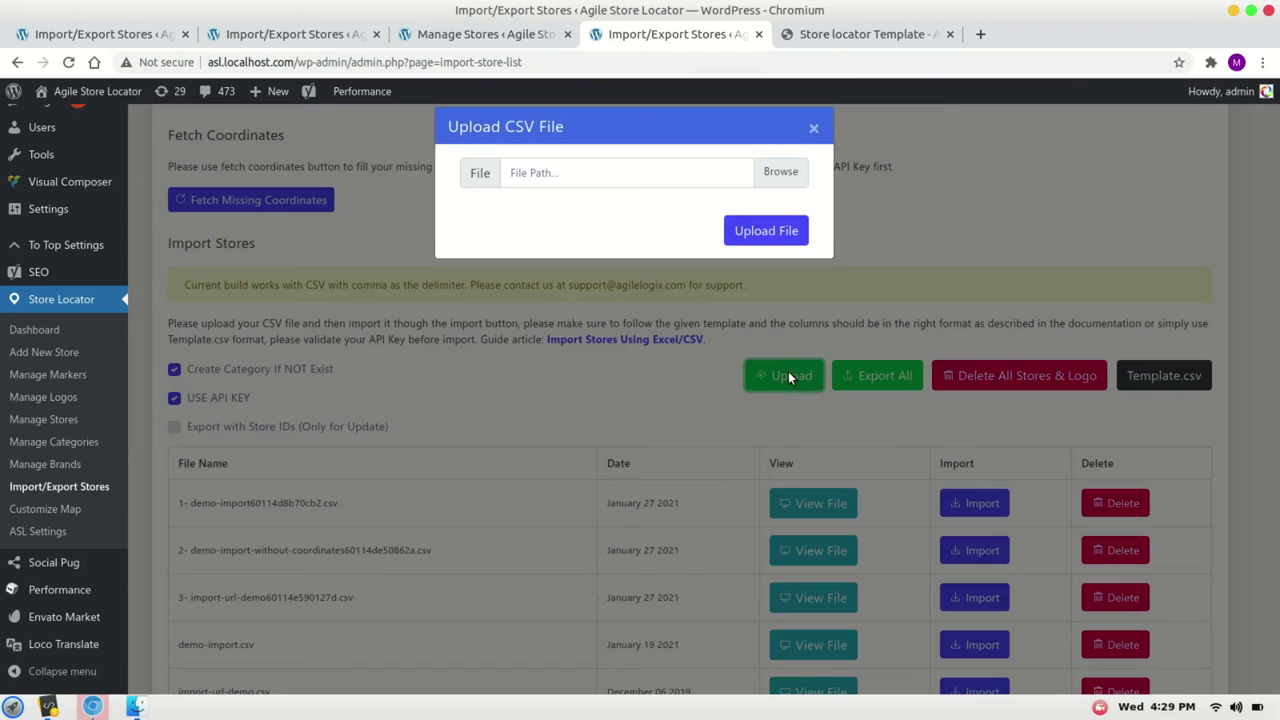
{"action": "left_click", "coordinate": [634, 186]}
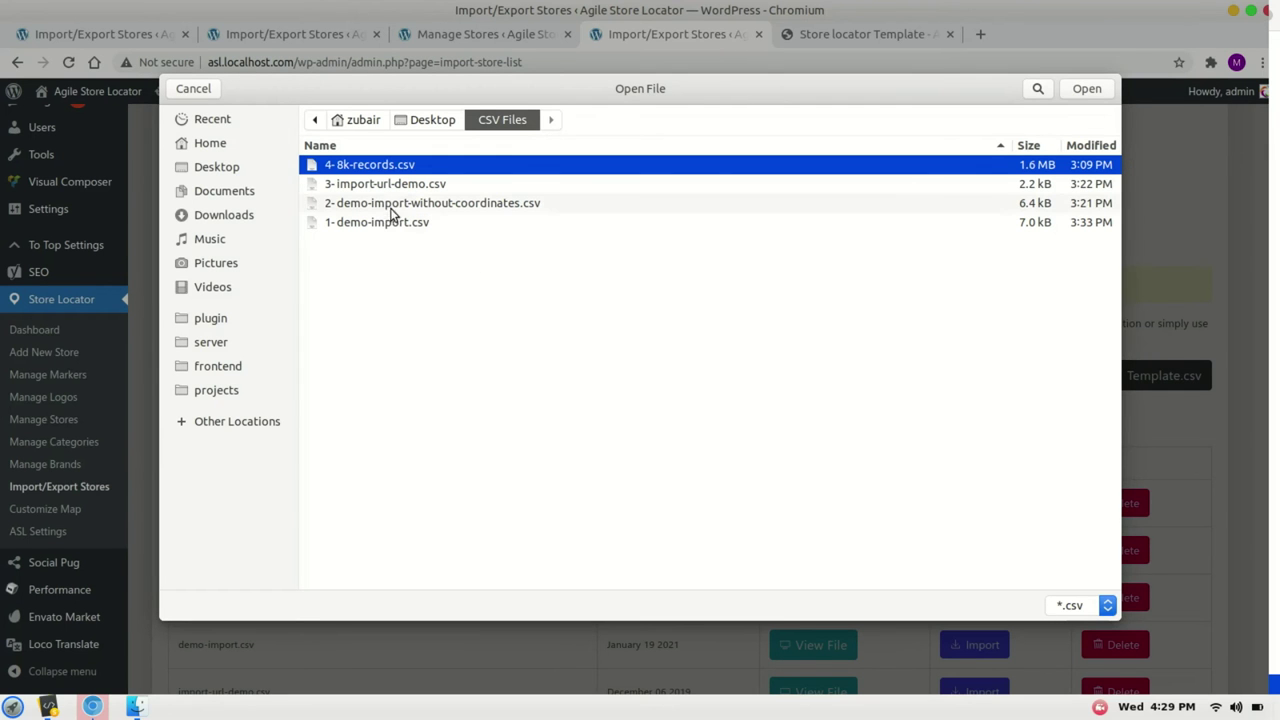
{"action": "double_click", "coordinate": [392, 164]}
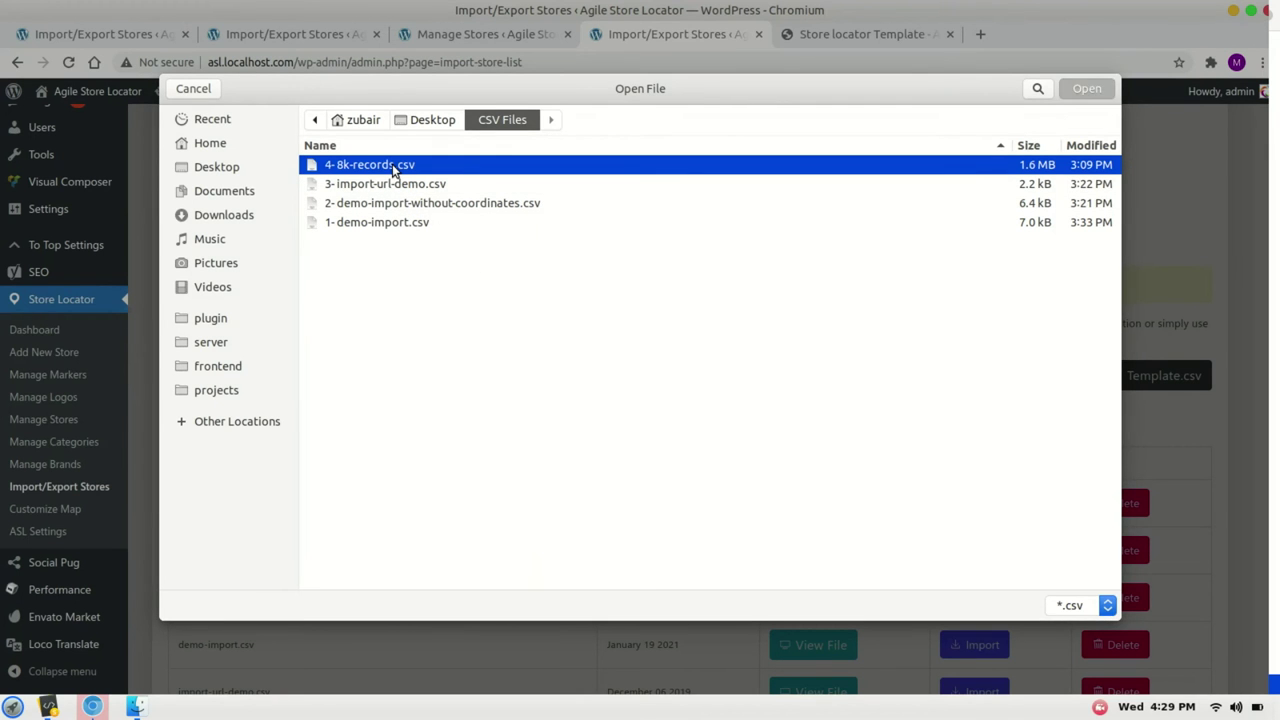
{"action": "left_click", "coordinate": [757, 270]}
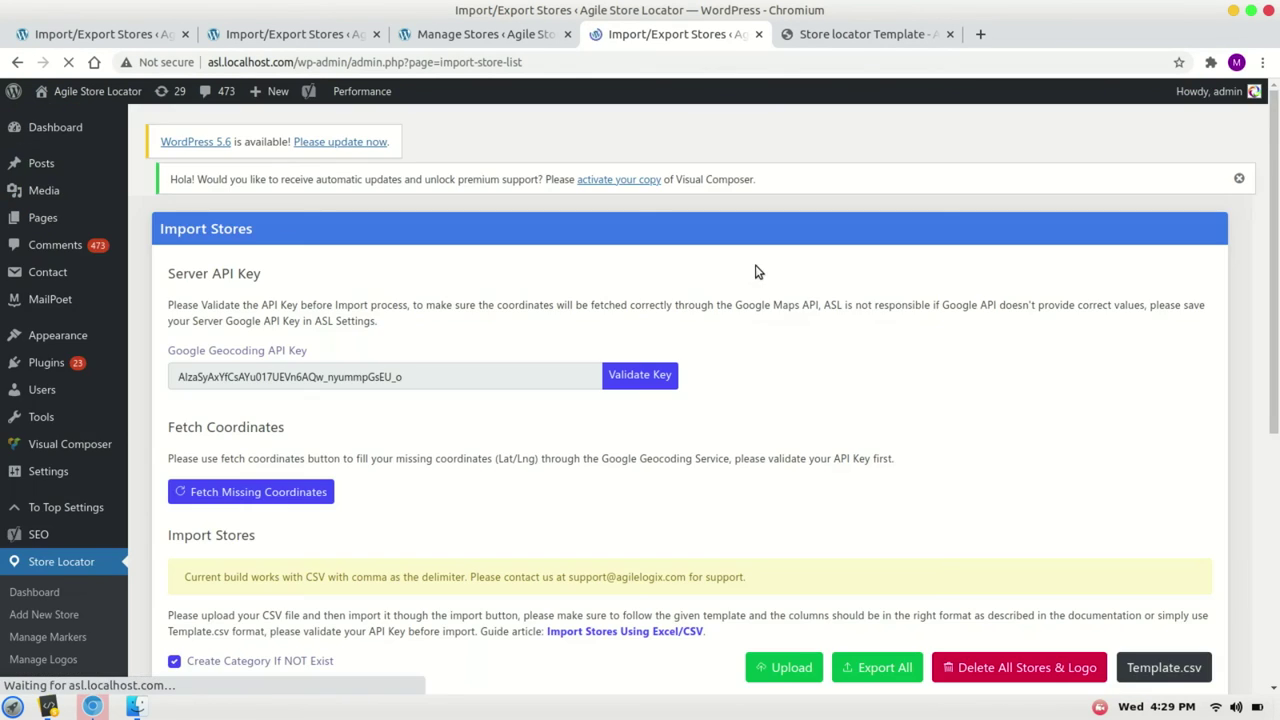
Import the stores from the uploaded 4- 8k-records file
{"action": "scroll", "coordinate": [590, 512], "scroll_direction": "down", "scroll_amount": 2}
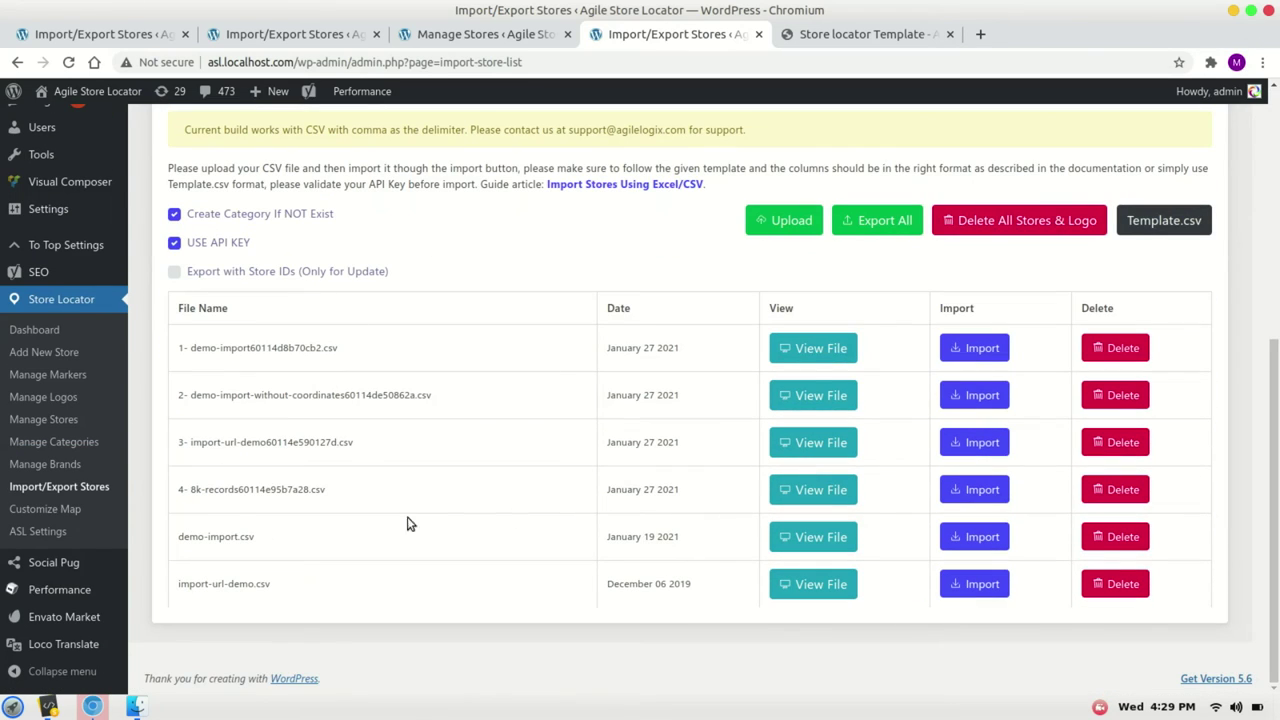
{"action": "left_click", "coordinate": [980, 490]}
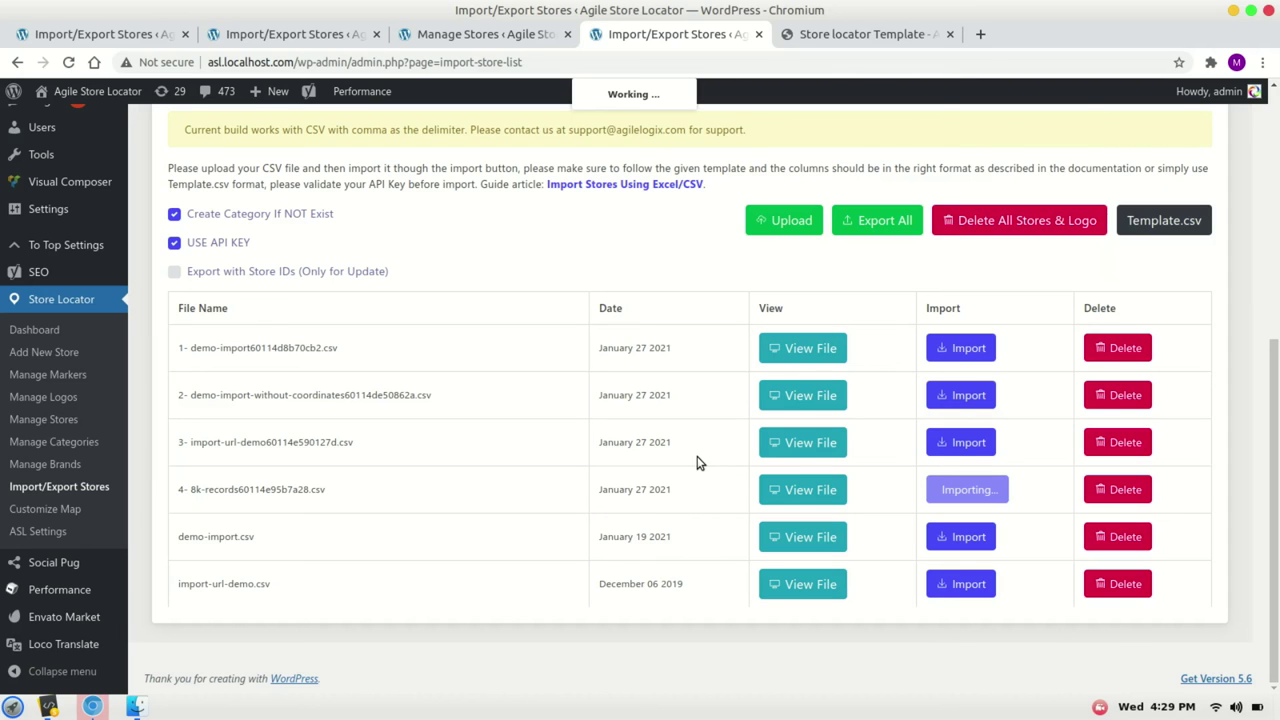
{"action": "scroll", "coordinate": [698, 462], "scroll_direction": "up", "scroll_amount": 5}
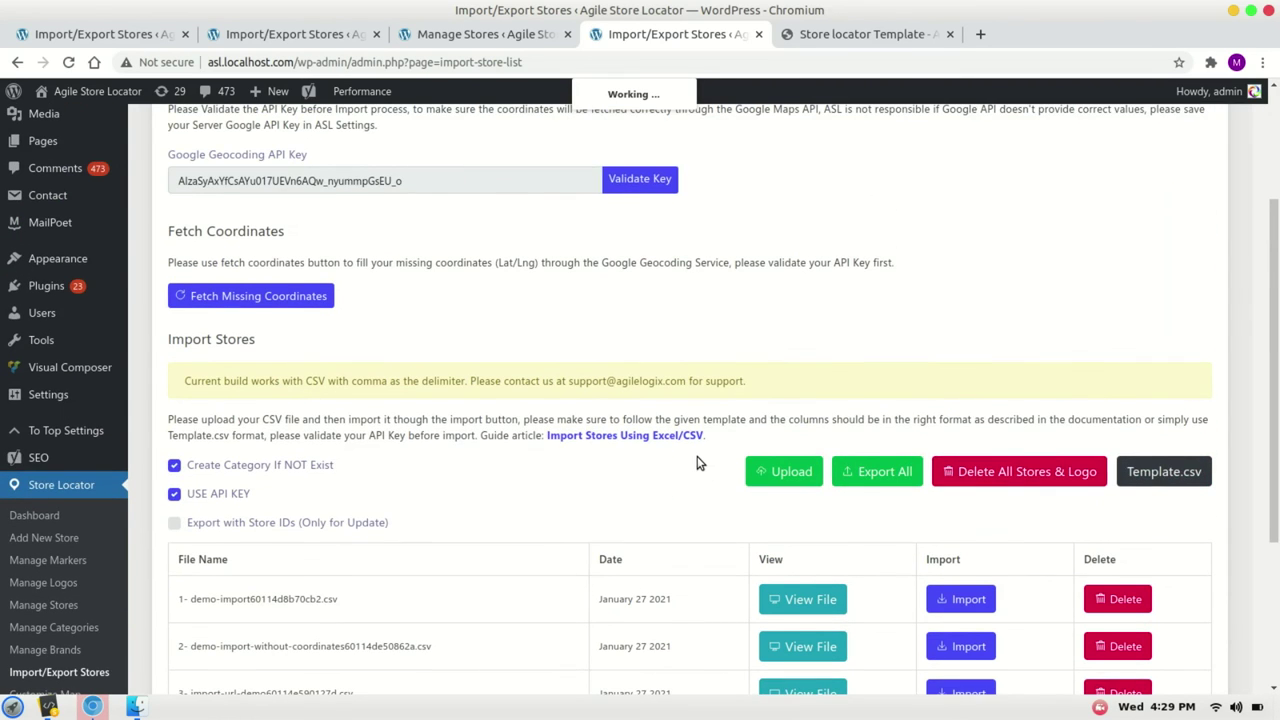
{"action": "scroll", "coordinate": [676, 389], "scroll_direction": "down", "scroll_amount": 2}
{"action": "scroll", "coordinate": [676, 389], "scroll_direction": "up", "scroll_amount": 7}
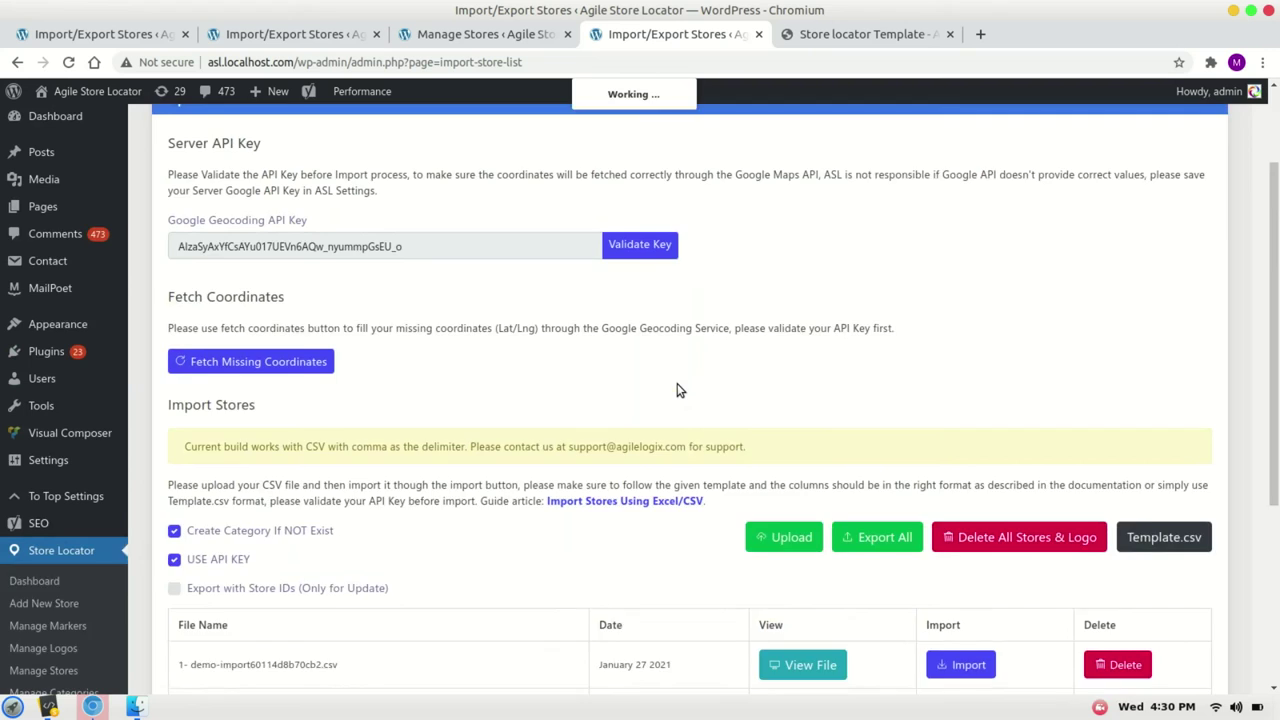
{"action": "scroll", "coordinate": [676, 389], "scroll_direction": "down", "scroll_amount": 4}
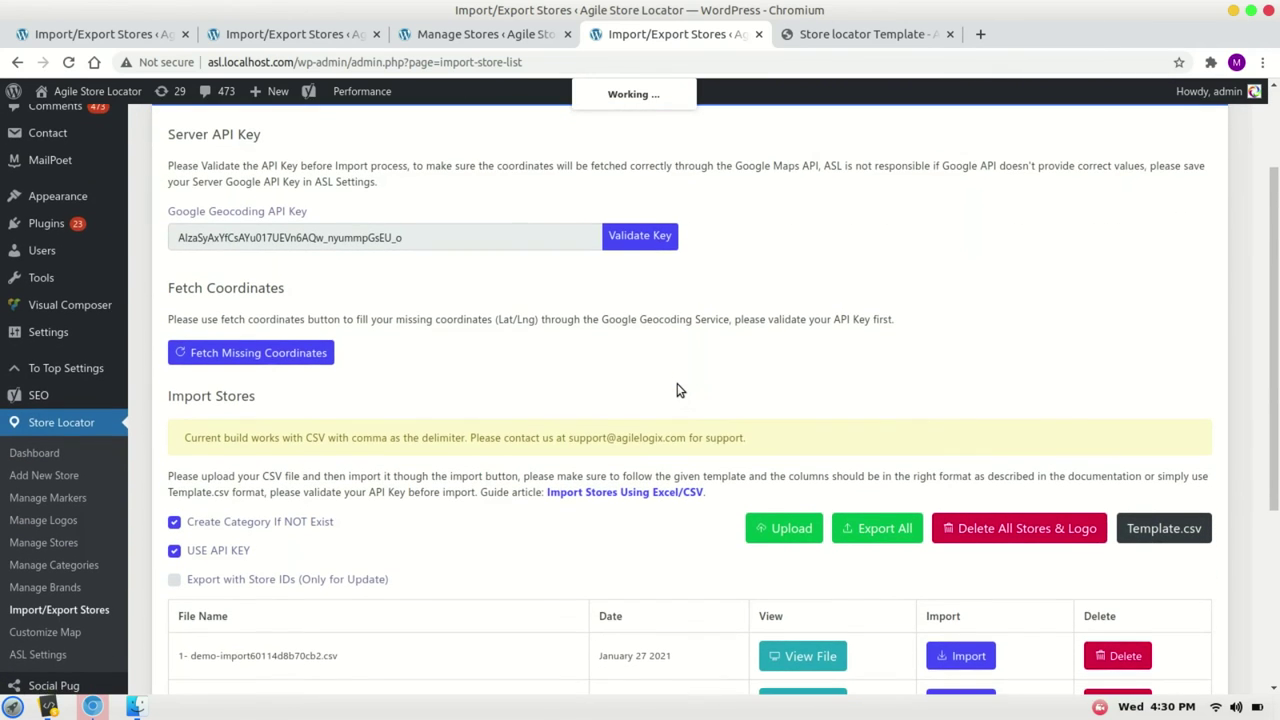
{"action": "scroll", "coordinate": [677, 390], "scroll_direction": "down", "scroll_amount": 3}
{"action": "scroll", "coordinate": [677, 390], "scroll_direction": "up", "scroll_amount": 1}
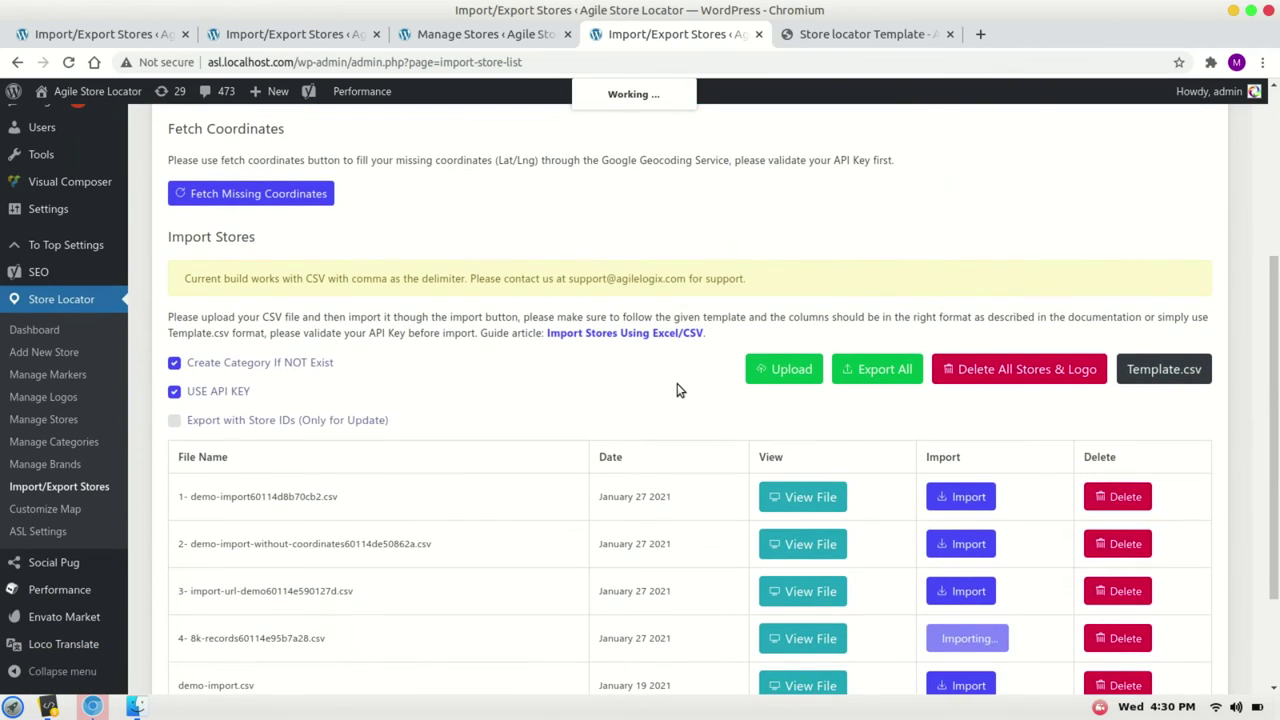
{"action": "scroll", "coordinate": [677, 390], "scroll_direction": "down", "scroll_amount": 1}
{"action": "scroll", "coordinate": [677, 385], "scroll_direction": "up", "scroll_amount": 6}
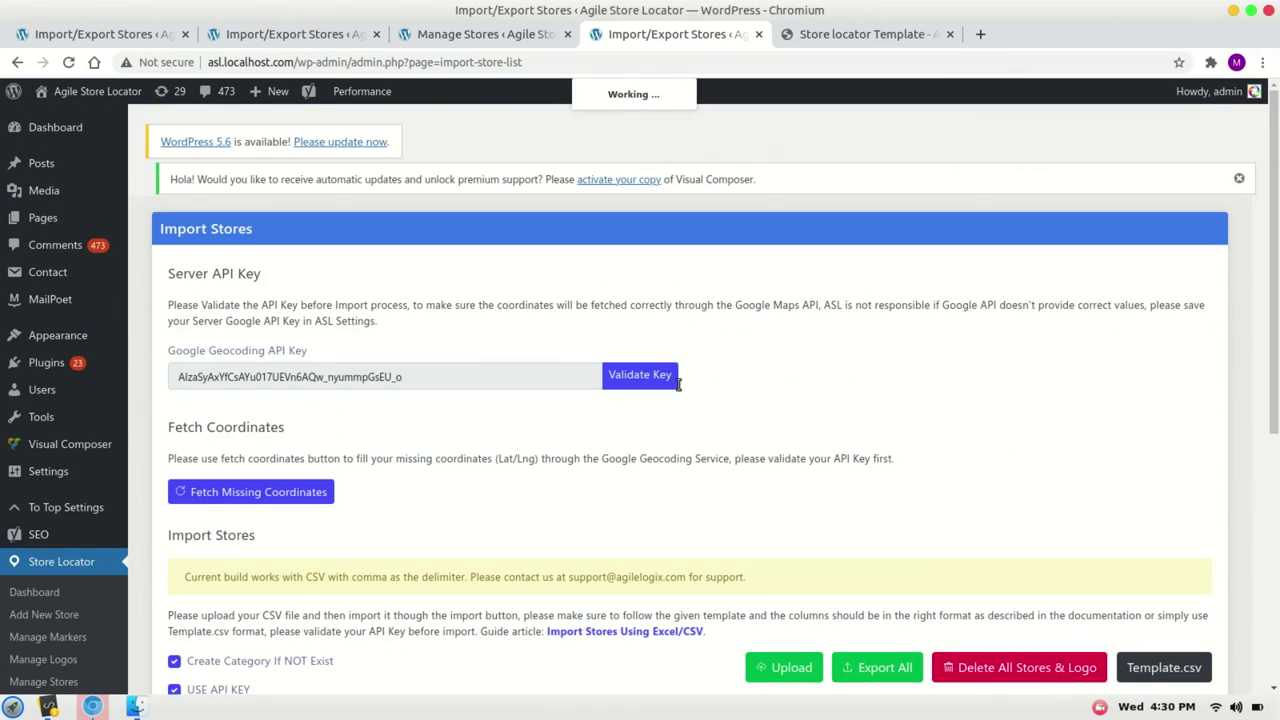
{"action": "scroll", "coordinate": [725, 409], "scroll_direction": "down", "scroll_amount": 5}
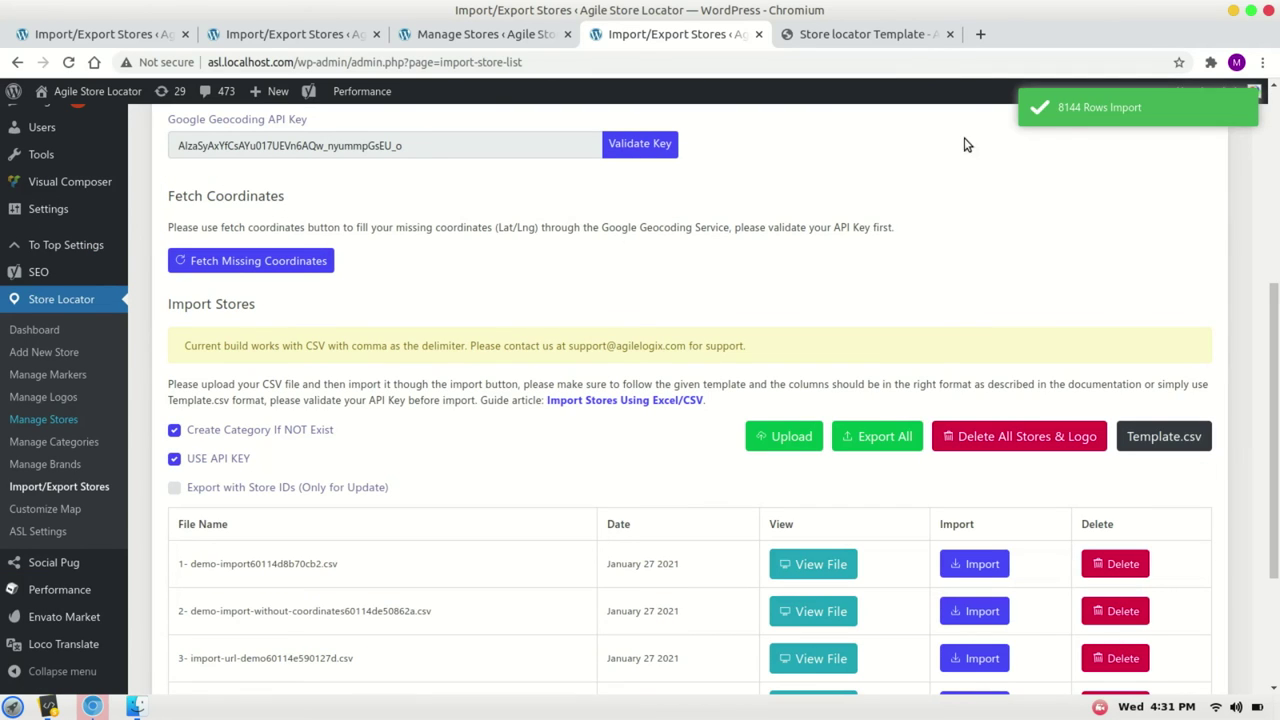